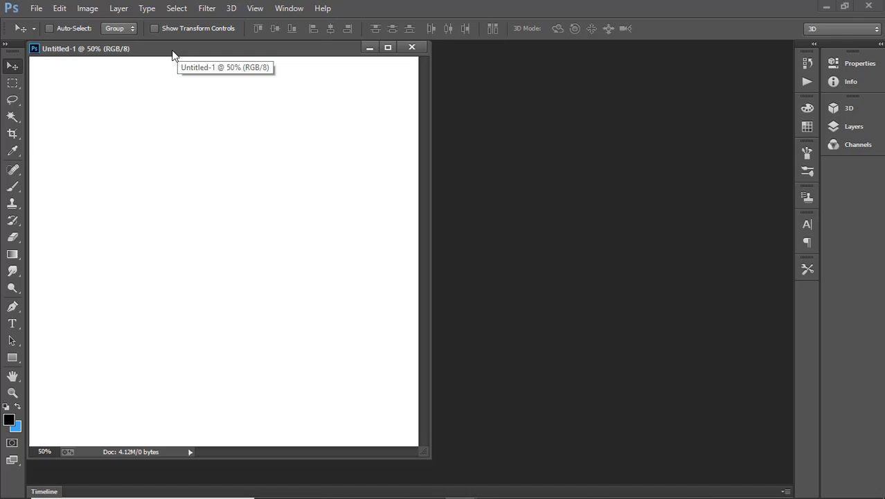
Dock the floating Untitled-1 document into the workspace tab bar
left_click_drag(173, 55, 197, 41)
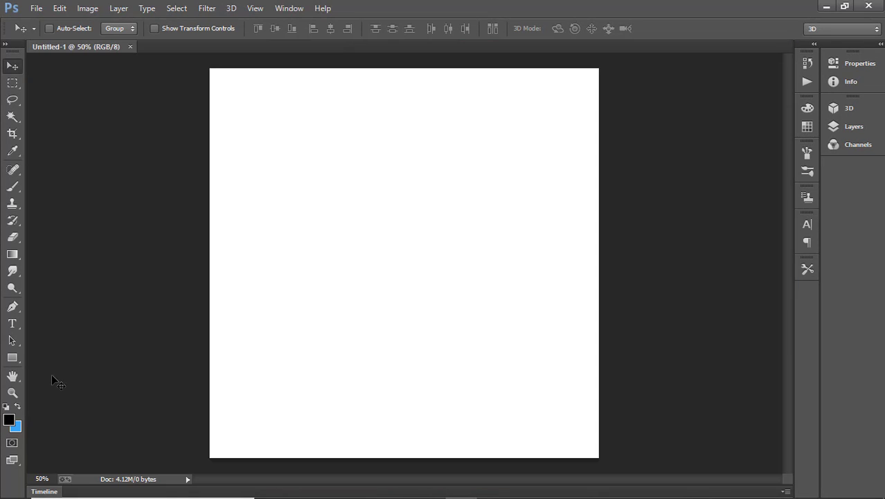
Set the background colour to light blue #389dea and fill the canvas with it
left_click(15, 427)
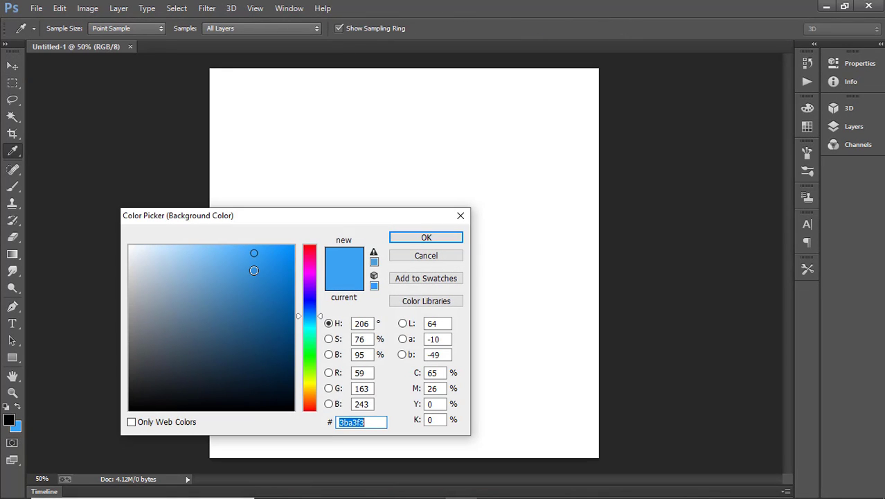
left_click(248, 265)
left_click(252, 260)
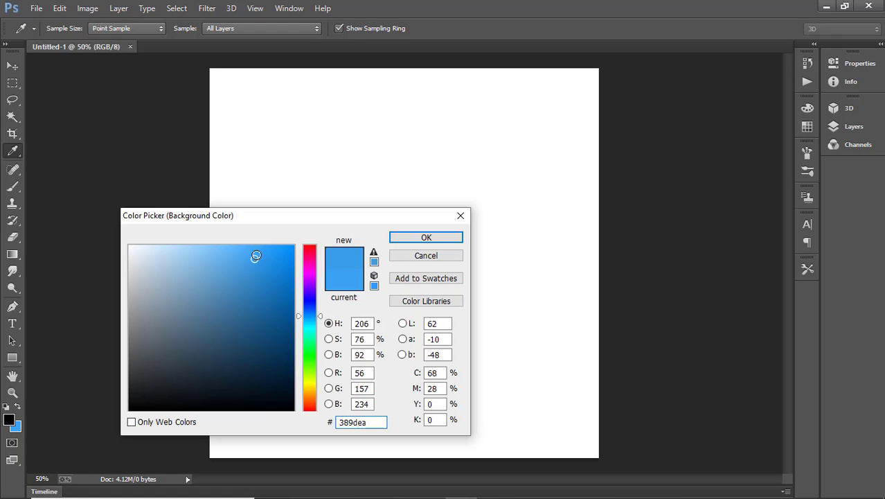
left_click(250, 253)
key("Return")
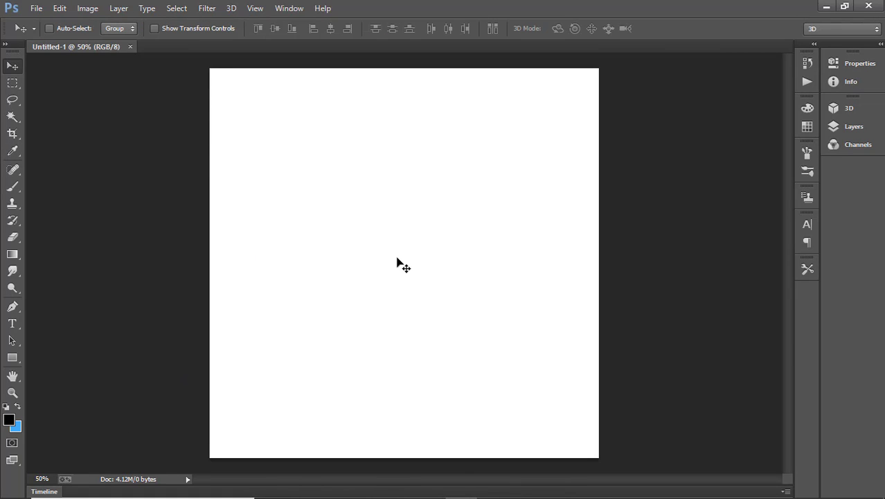
key("ctrl+BackSpace")
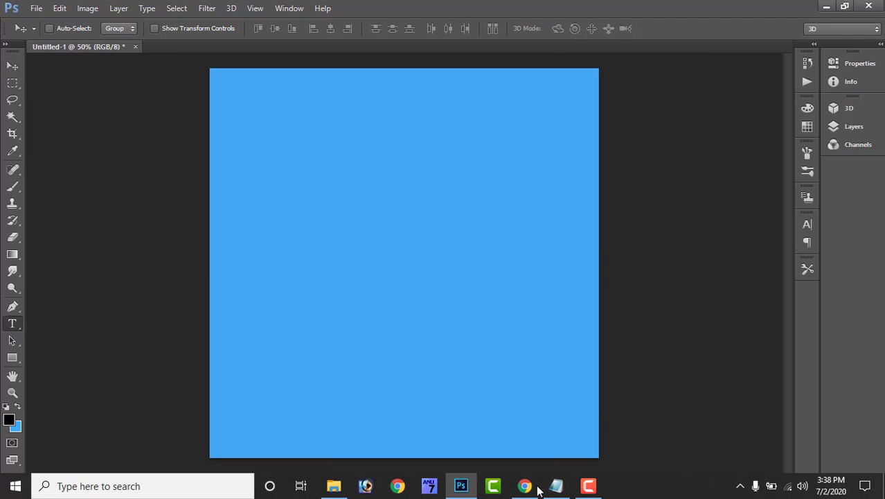
Copy the 'Startup- Meetup' line from the Notepad event notes
left_click(556, 486)
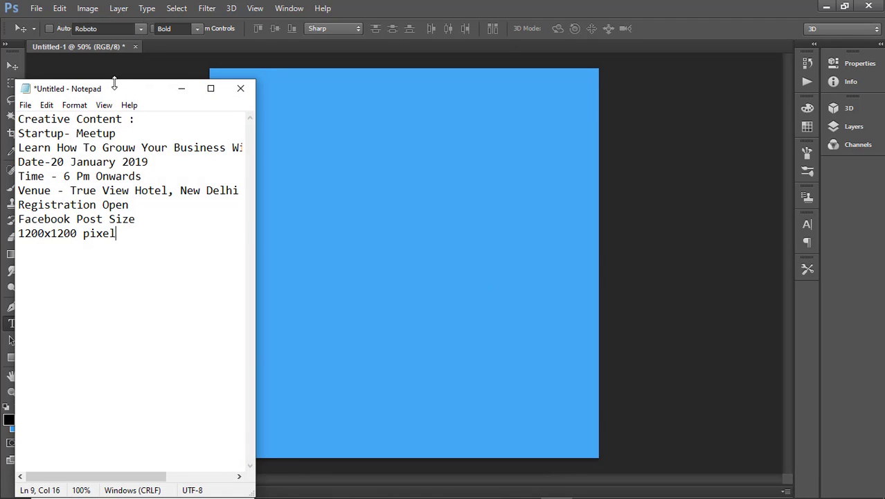
left_click_drag(118, 89, 241, 89)
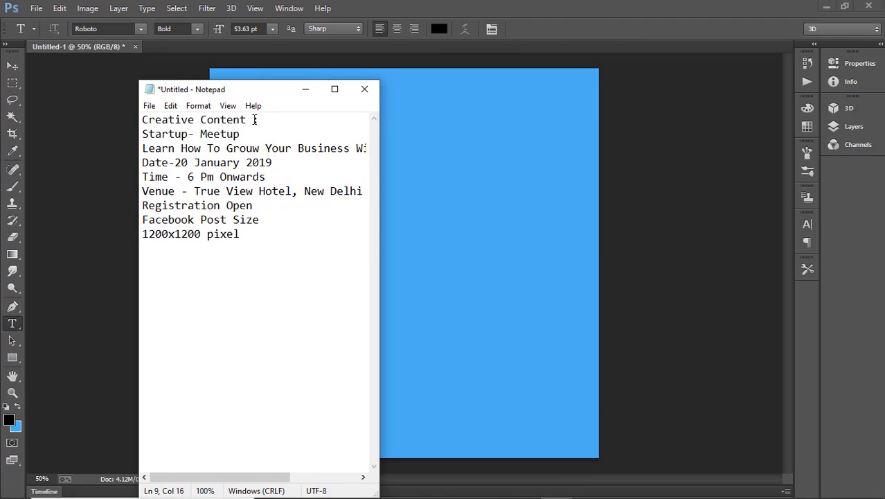
left_click_drag(215, 131, 157, 119)
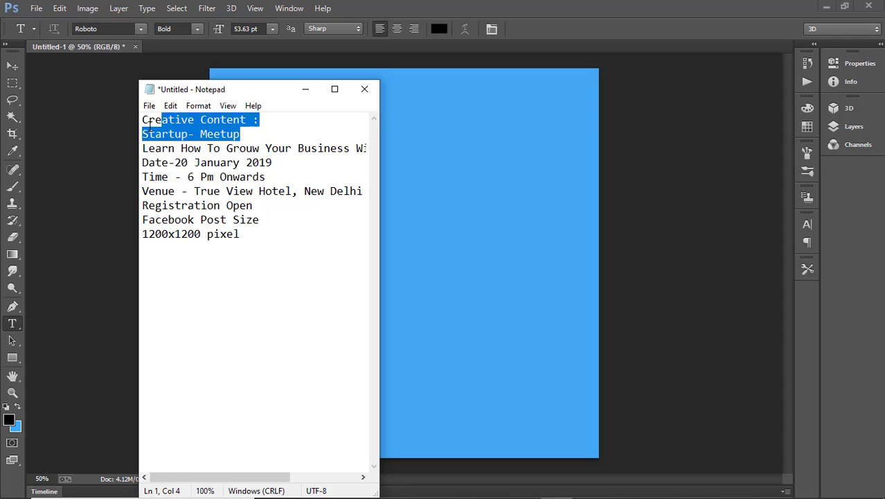
left_click(142, 119)
left_click_drag(240, 133, 127, 136)
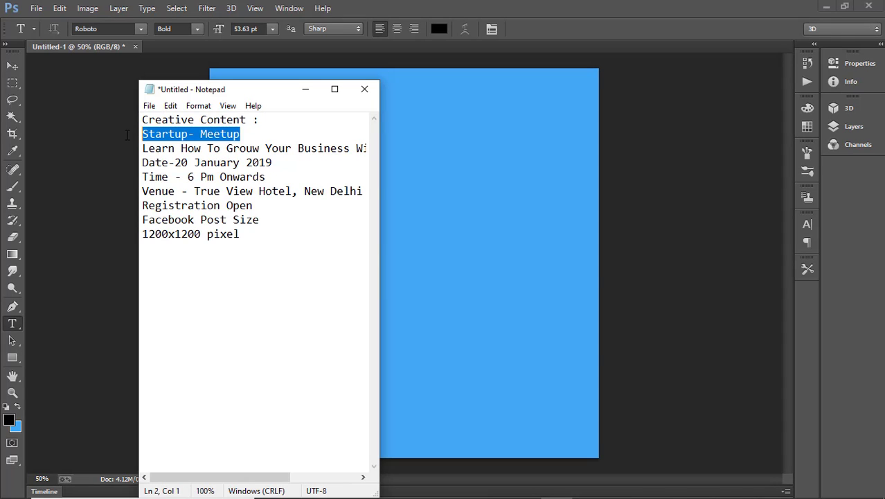
left_click(495, 224)
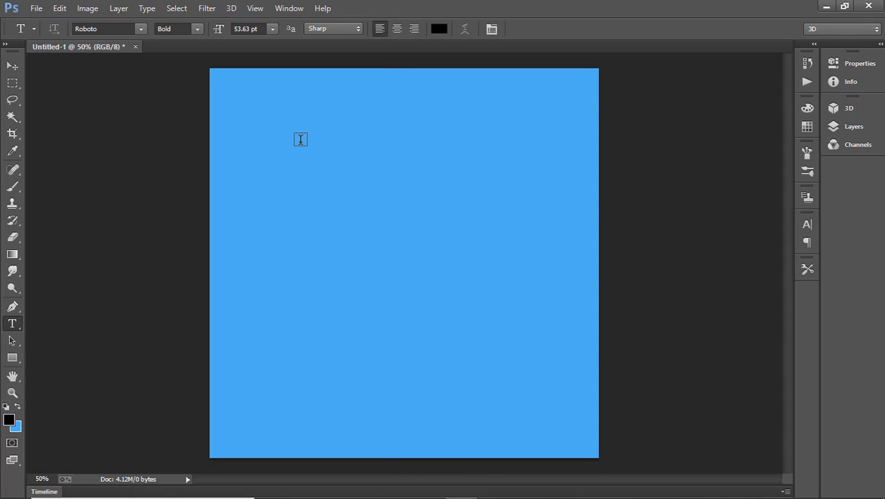
Paste the STARTUP- MEETUP headline near the canvas top-left and reduce its font size
left_click(238, 137)
type("STARTUP- MEETUP")
key("ctrl+a")
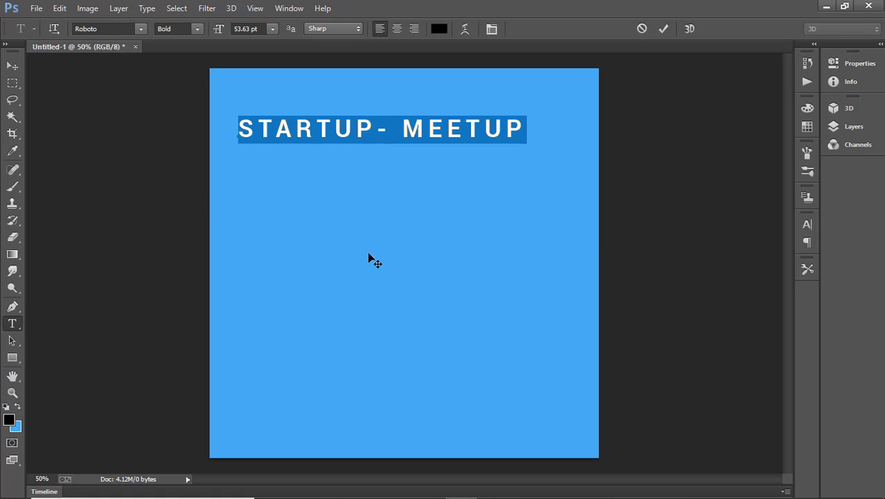
left_click_drag(369, 257, 368, 268)
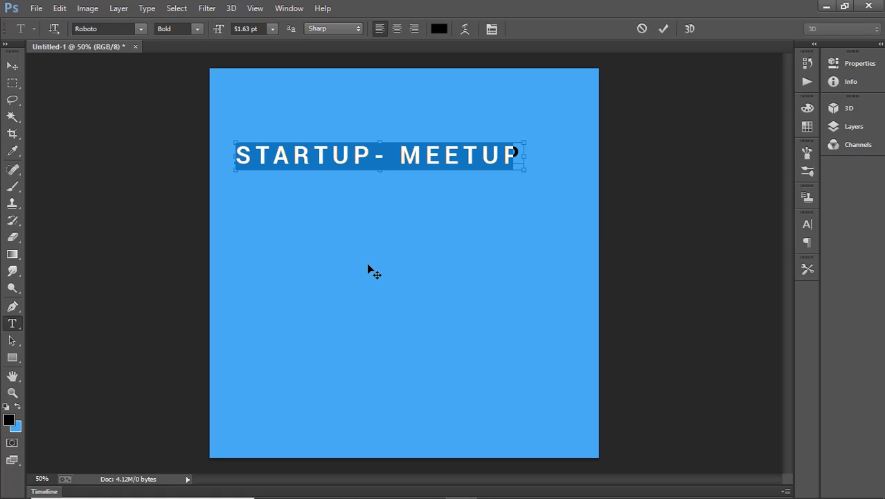
key("ctrl+shift+comma")
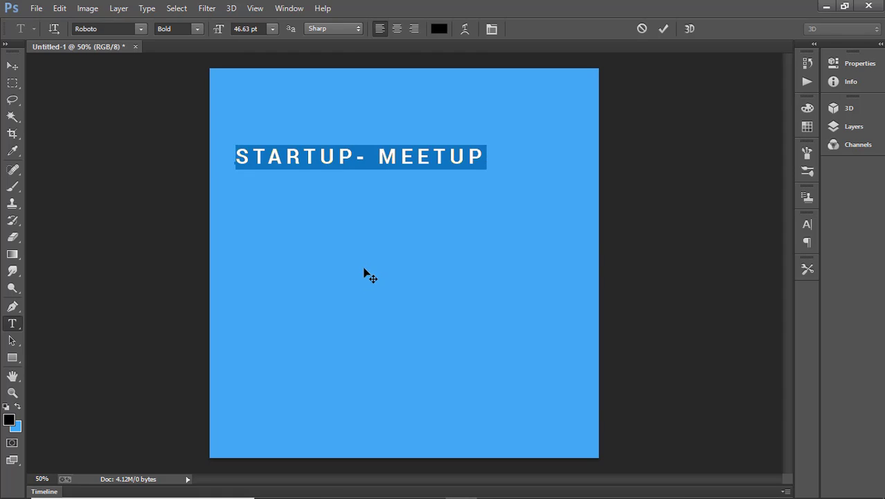
left_click(12, 66)
Scale the headline down to about 73% and nudge it into place
key("ctrl+t")
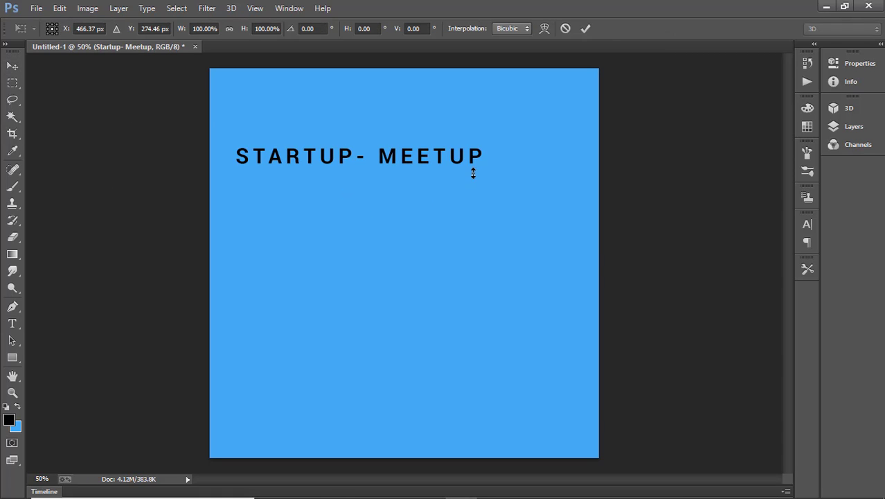
left_click_drag(488, 170, 421, 160)
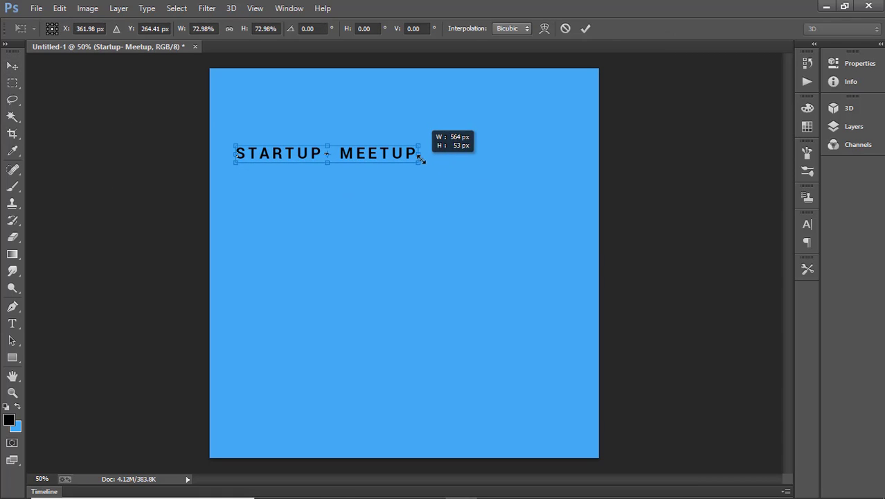
key("Return")
key("ctrl+plus")
scroll(381, 168, "up", 3)
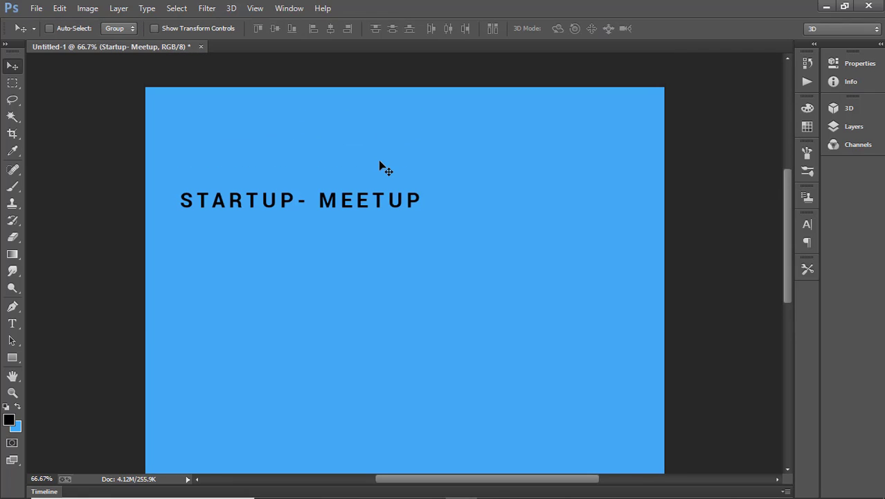
scroll(317, 196, "down", 1)
mouse_move(287, 195)
left_mouse_down()
mouse_move(283, 183)
mouse_move(303, 202)
left_mouse_up()
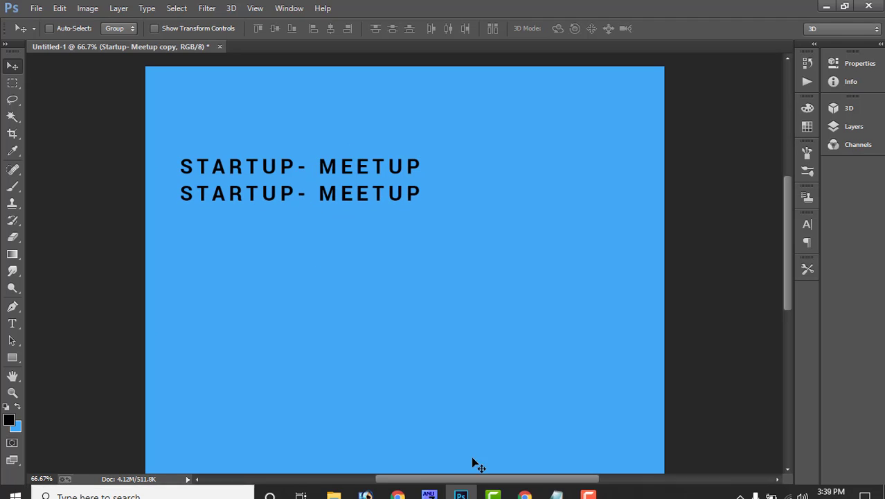
Replace the second headline line's text with 'LEARN HOW TO' from the notes
left_click(557, 491)
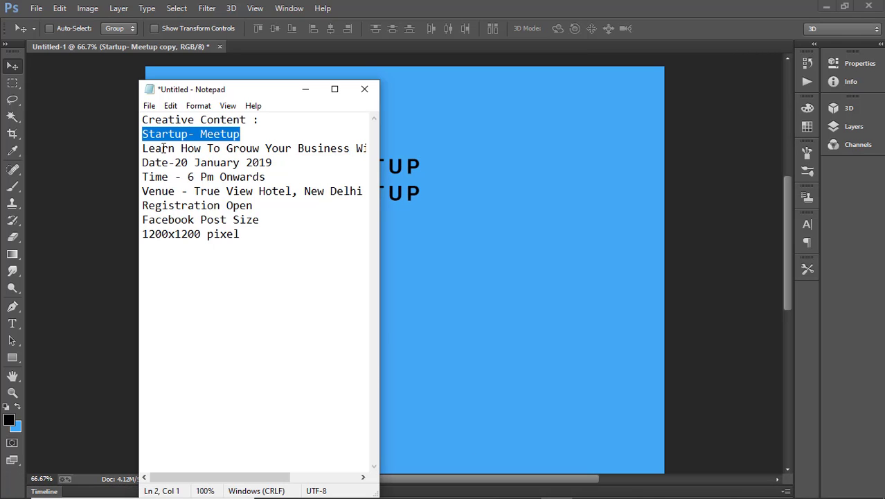
left_click_drag(143, 148, 185, 148)
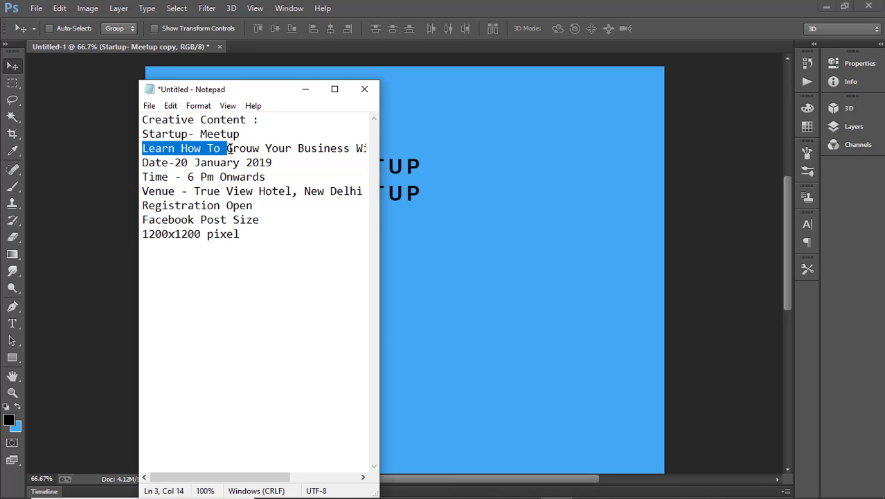
left_click(443, 187)
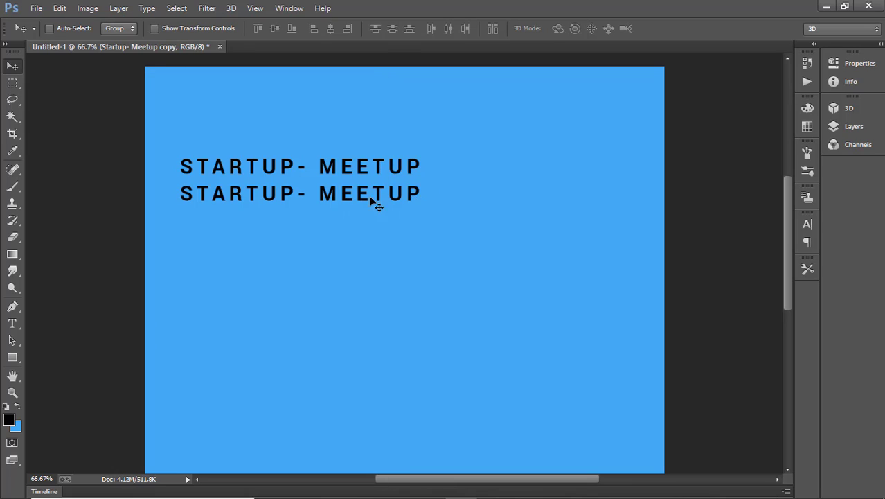
left_click(257, 199)
key("ctrl+a")
type("LEARN HOW TO")
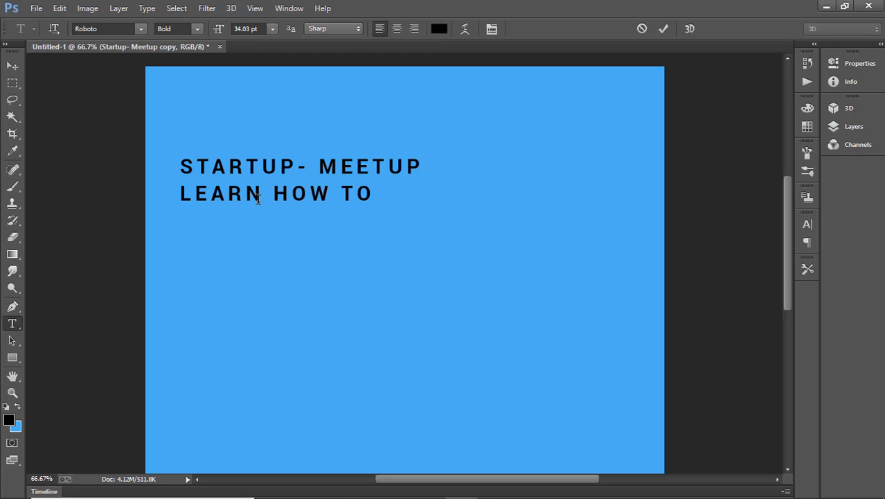
left_click(280, 227)
Duplicate the LEARN HOW TO line and place the copy just below it
key("ctrl+j")
key("v")
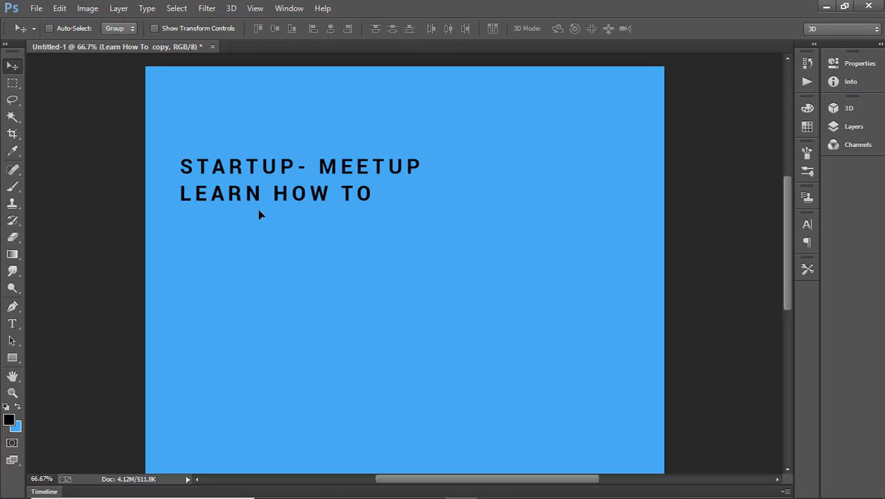
left_click_drag(258, 209, 259, 224)
key("t")
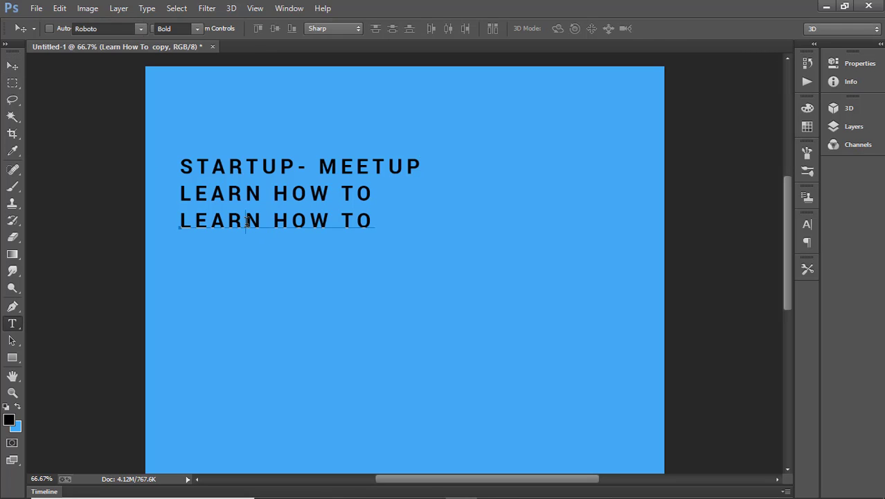
triple_click(247, 220)
Change the copied line to 'GROUW YOUR BUSINESS WITH', copied from the notes
left_click(556, 485)
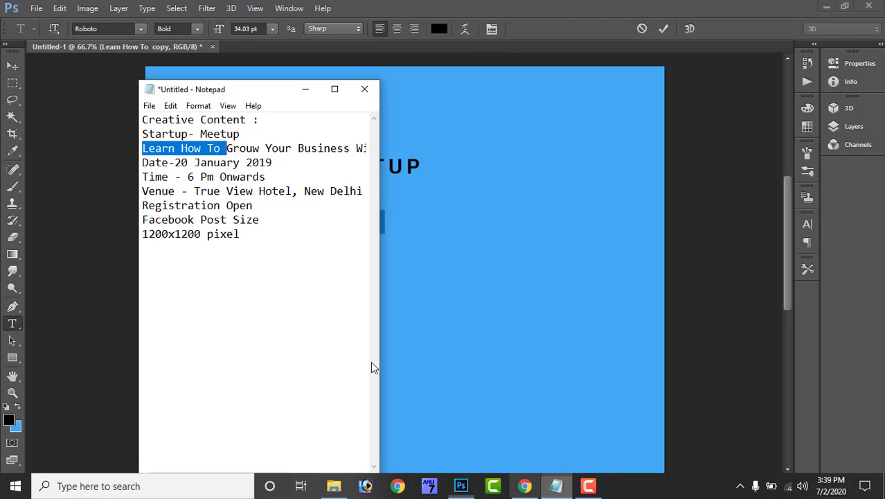
left_click_drag(227, 148, 315, 152)
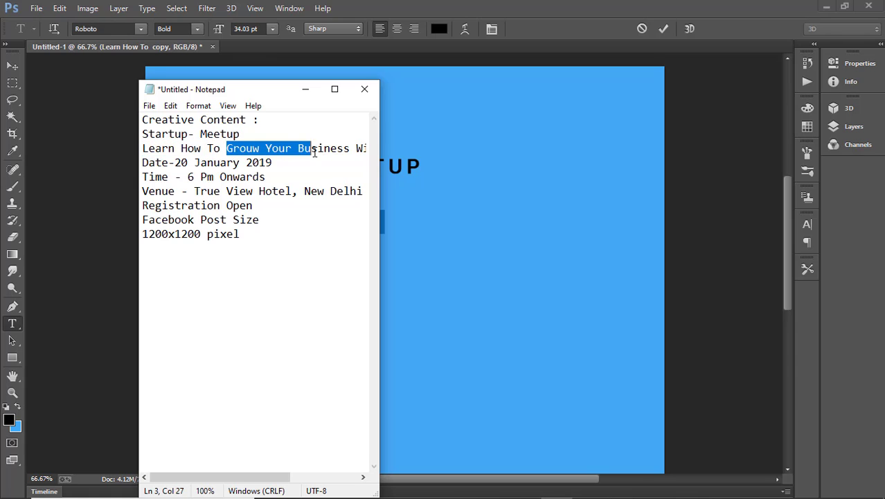
left_click(335, 88)
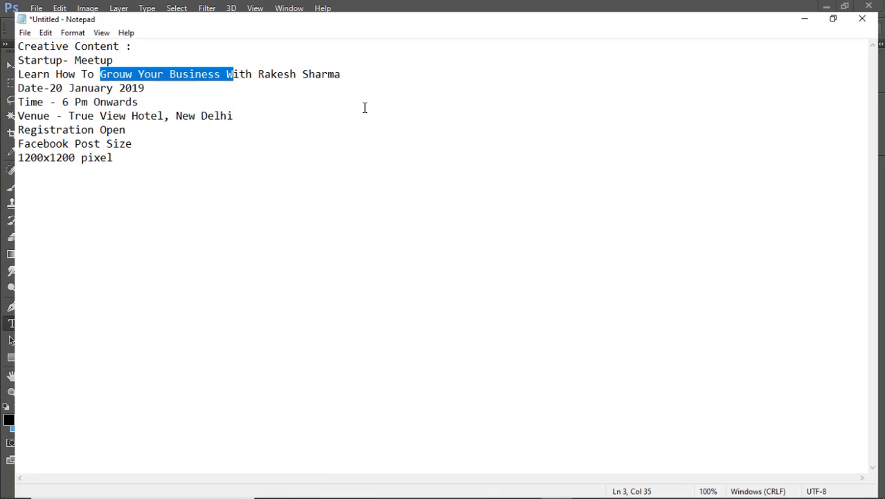
key("ctrl+c")
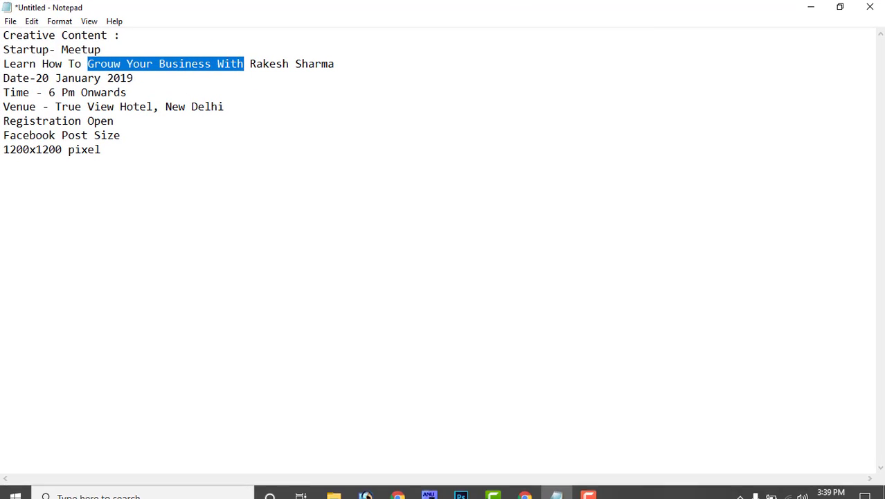
left_click(460, 485)
key("ctrl+v")
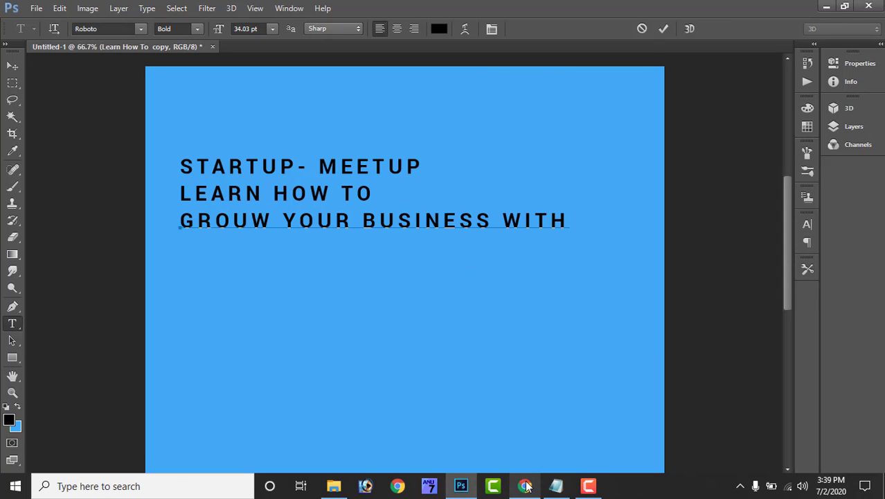
Add the speaker's name from the notes as a new line below GROUW YOUR BUSINESS WITH
left_click(524, 486)
mouse_move(250, 63)
left_mouse_down()
mouse_move(342, 80)
mouse_move(357, 59)
left_mouse_up()
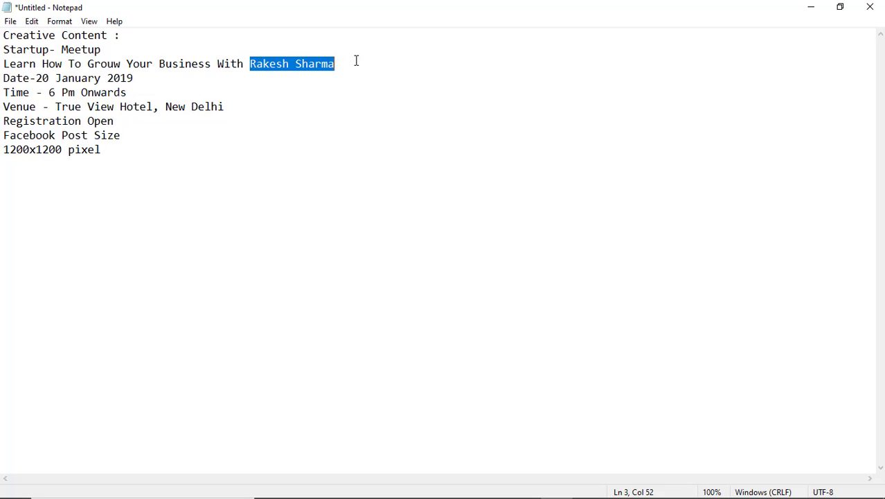
key("ctrl+c")
left_click(460, 486)
key("ctrl+Return")
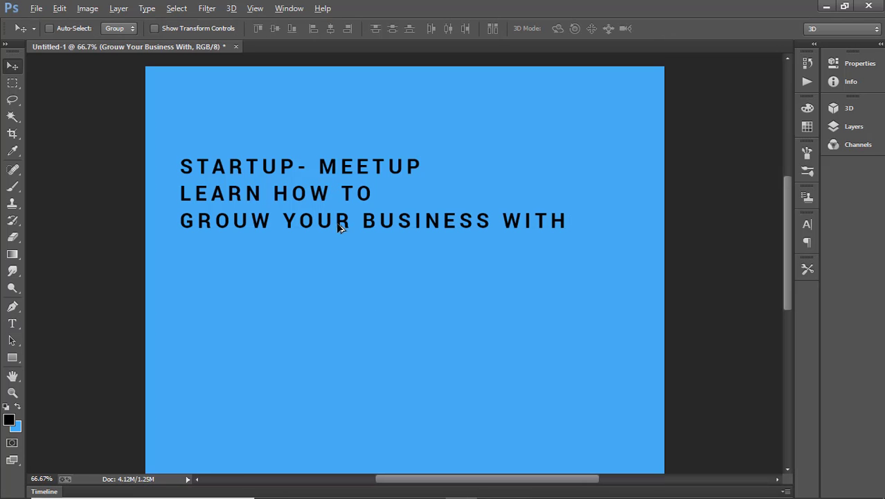
left_click_drag(331, 229, 340, 249)
triple_click(341, 249)
key("ctrl+v")
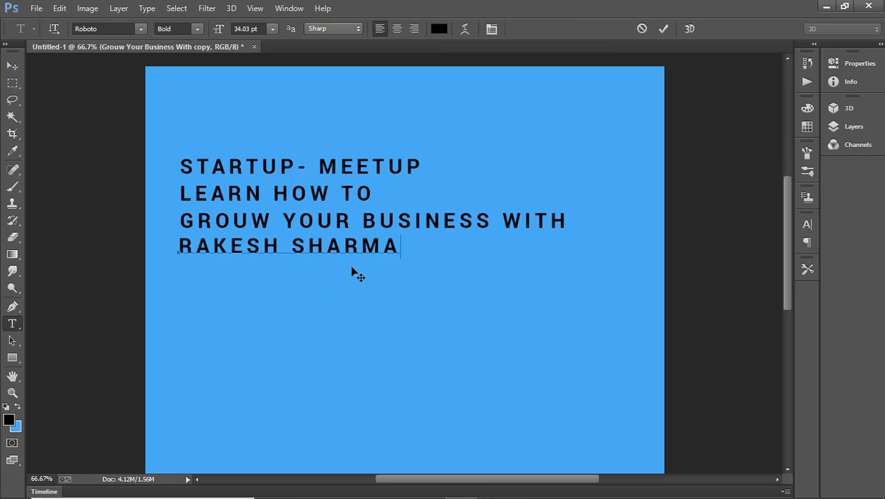
key("ctrl+Return")
key("v")
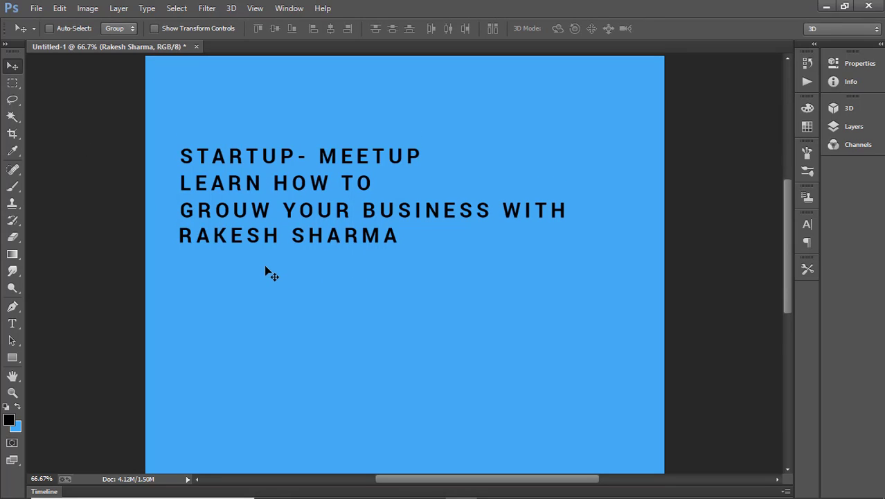
left_click(525, 486)
Set the LEARN HOW TO line to Roboto Light
left_click(525, 486)
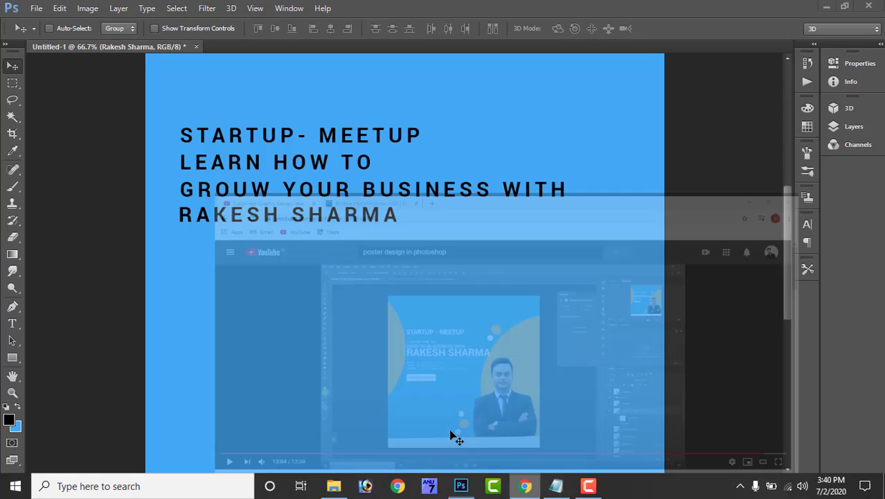
key("t")
triple_click(258, 173)
left_click(97, 29)
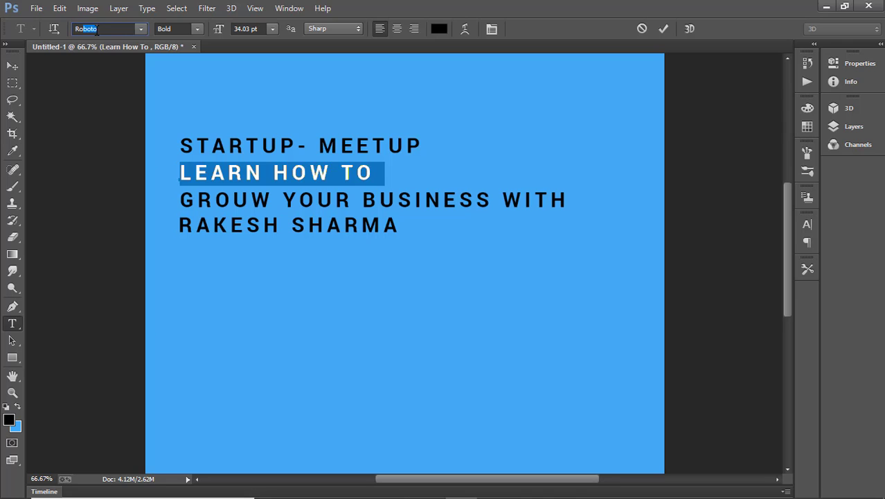
left_click(197, 28)
left_click(232, 72)
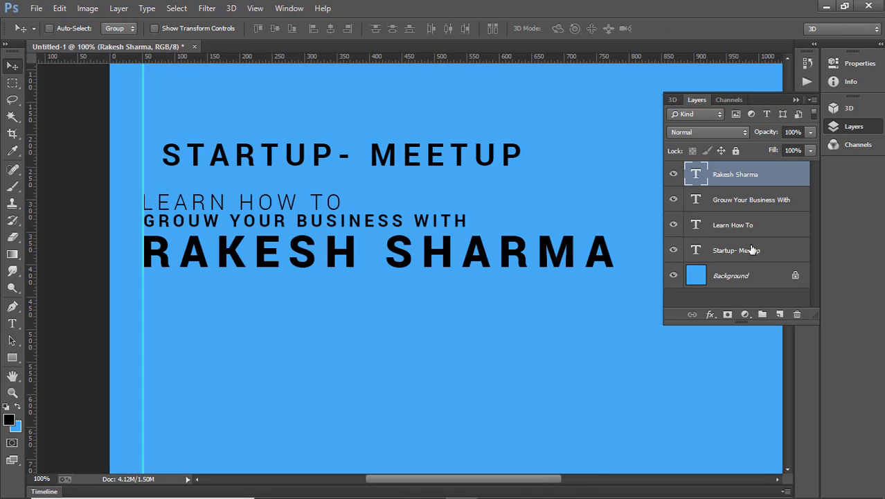
Make all the headline text white
left_click(21, 323)
left_click(439, 28)
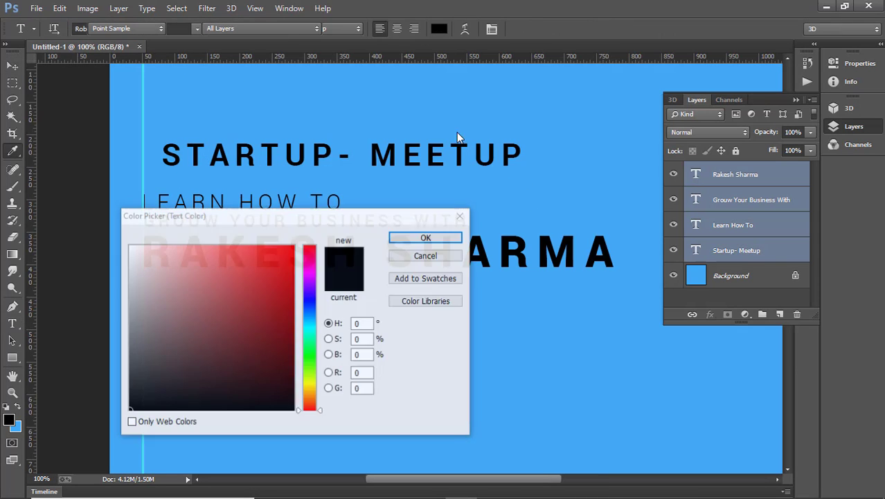
left_click(130, 249)
left_click(438, 236)
key("v")
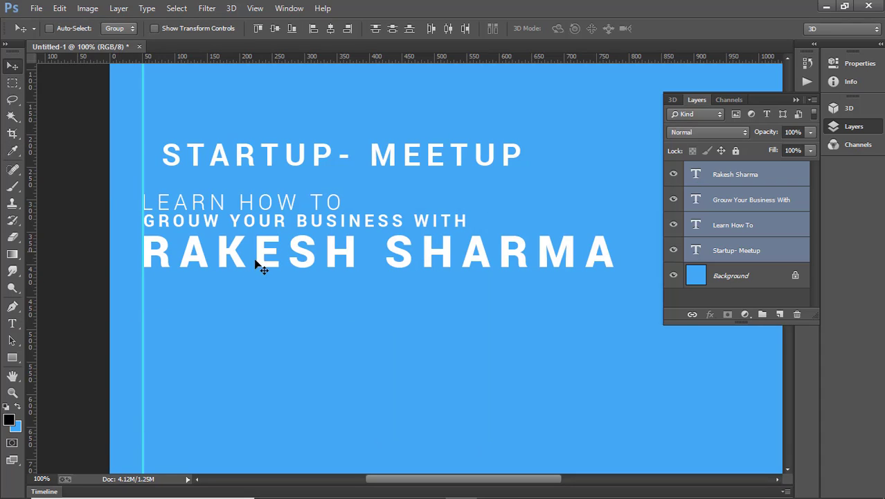
key("ctrl+t")
key("Return")
Select the speaker's name layer and fit the poster on screen for resizing
left_click(727, 250)
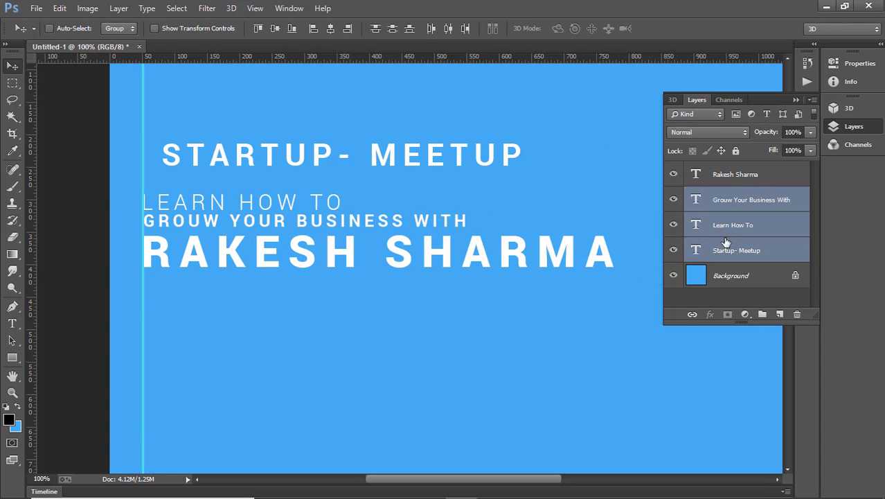
left_click(717, 174)
scroll(419, 333, "left", 5)
key("ctrl+0")
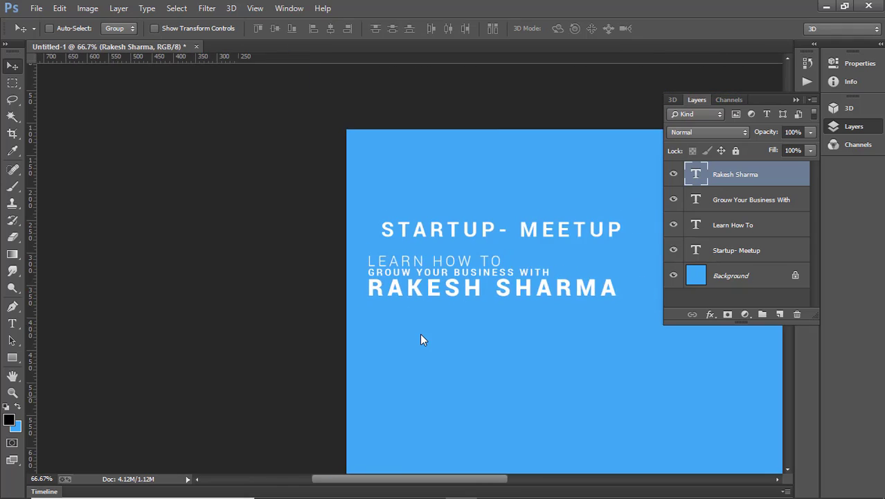
key("ctrl+t")
Enlarge the speaker's name and centre a slightly smaller STARTUP - MEETUP over the headline
left_click_drag(421, 192, 416, 187)
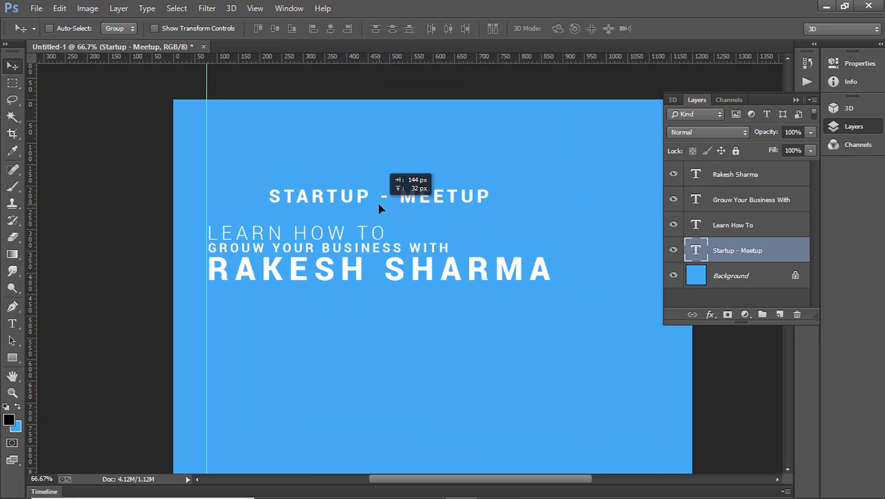
left_click_drag(379, 204, 380, 202)
key("ctrl+t")
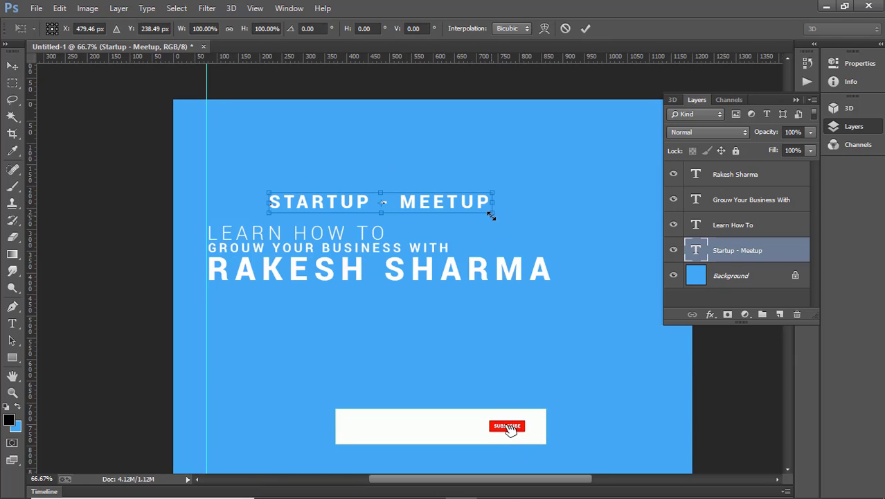
left_click_drag(492, 216, 487, 212)
key("Return")
Scale all four text lines up together by about 118%
left_click(755, 173, "shift")
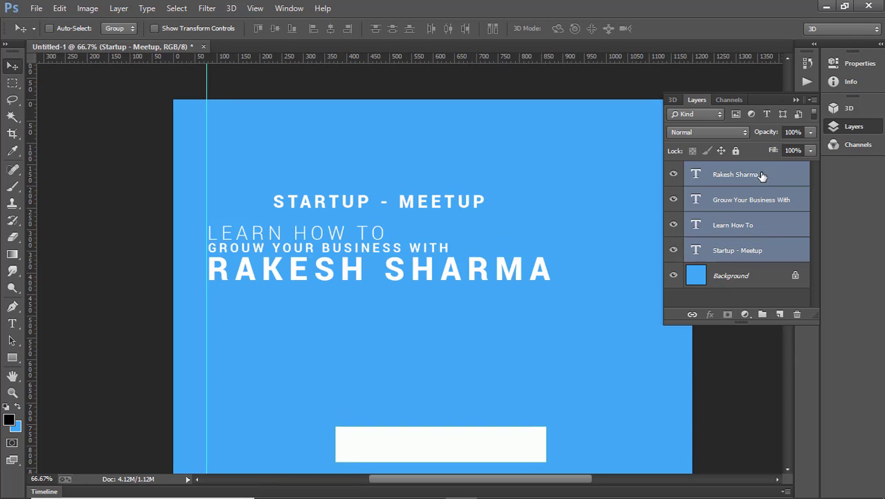
key("ctrl+t")
left_click_drag(555, 190, 610, 161)
key("Return")
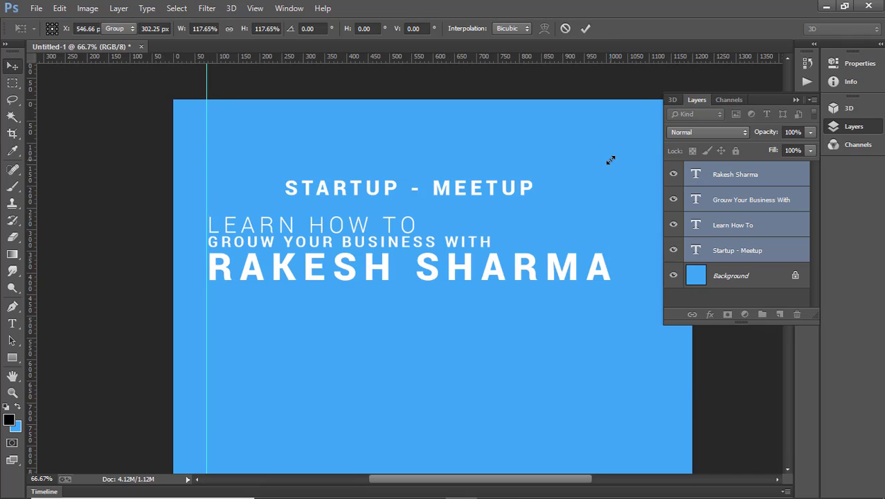
right_click(311, 257)
left_click(316, 261)
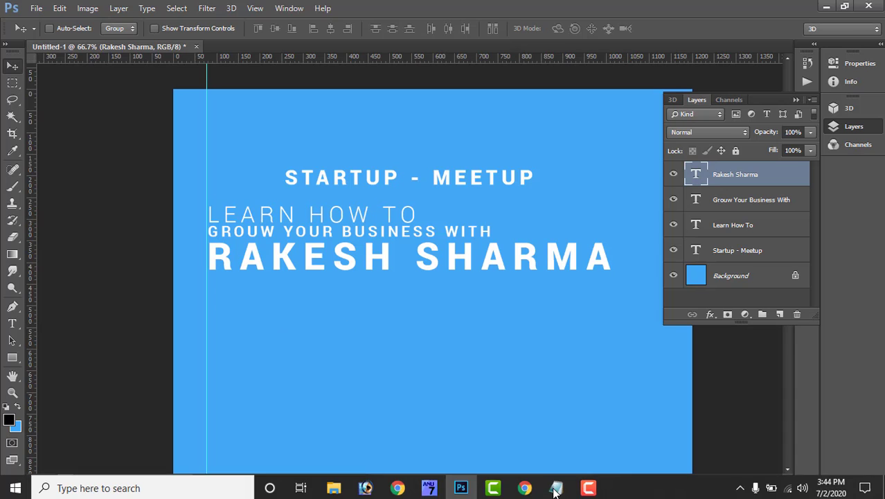
Copy the date, time and venue lines from the notes
left_click(526, 486)
left_click_drag(5, 78, 238, 109)
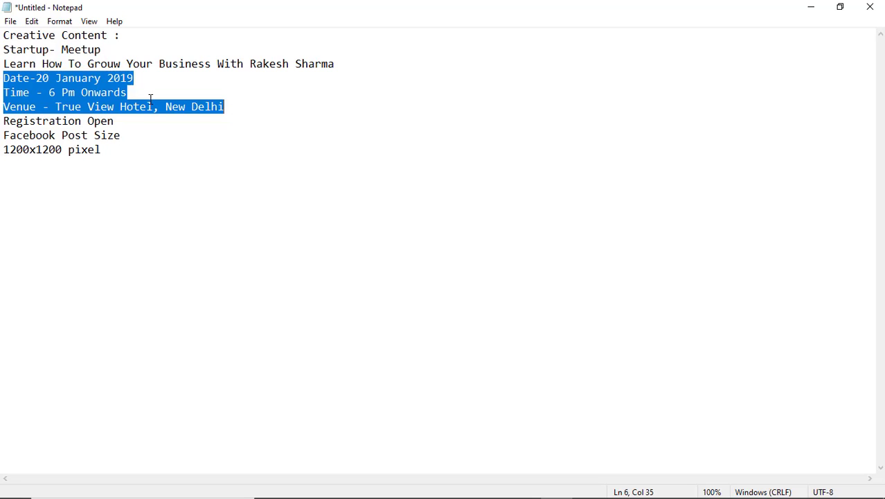
key("ctrl+x")
key("ctrl+z")
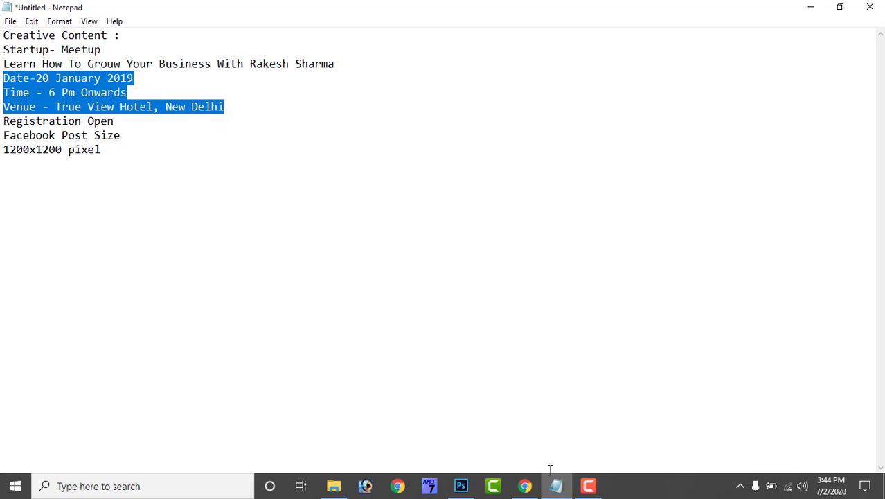
left_click(460, 486)
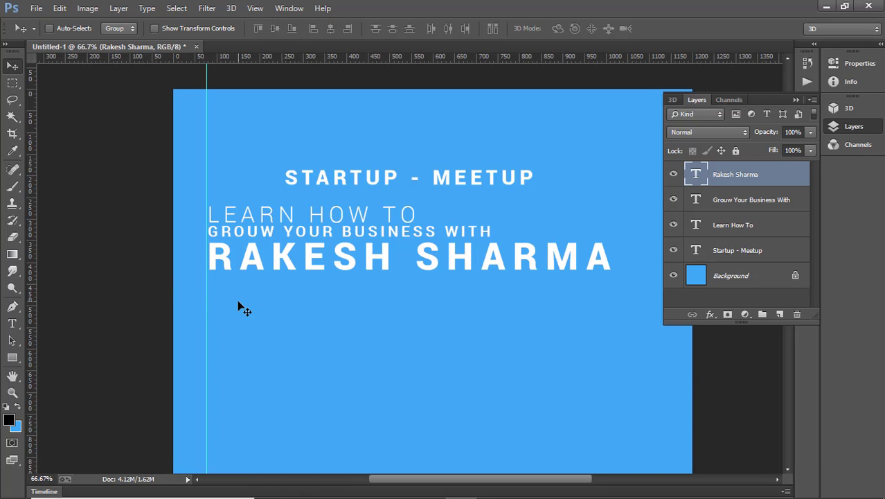
Paste the event details into a paragraph box below the name, set to Roboto Light
left_click(12, 323)
mouse_move(211, 284)
left_mouse_down()
mouse_move(463, 341)
mouse_move(455, 357)
left_mouse_up()
key("ctrl+v")
key("ctrl+a")
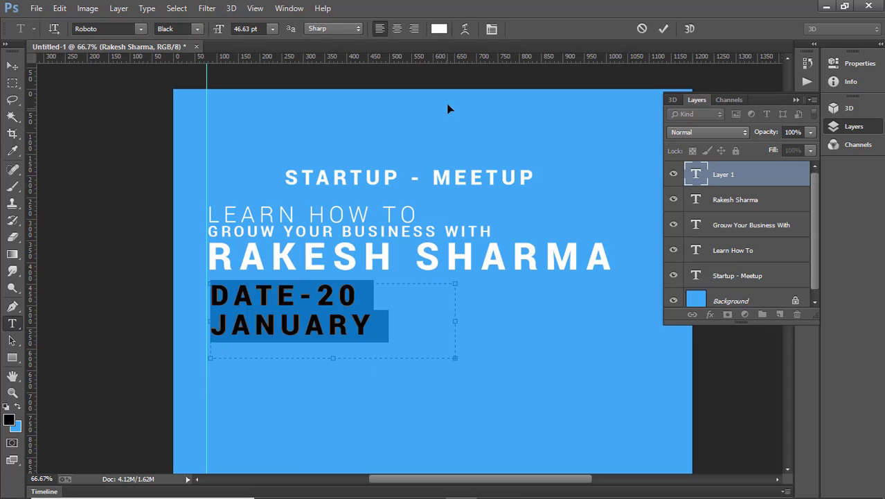
left_click(197, 29)
left_click(173, 64)
key("ctrl+shift+comma")
key("ctrl+shift+comma")
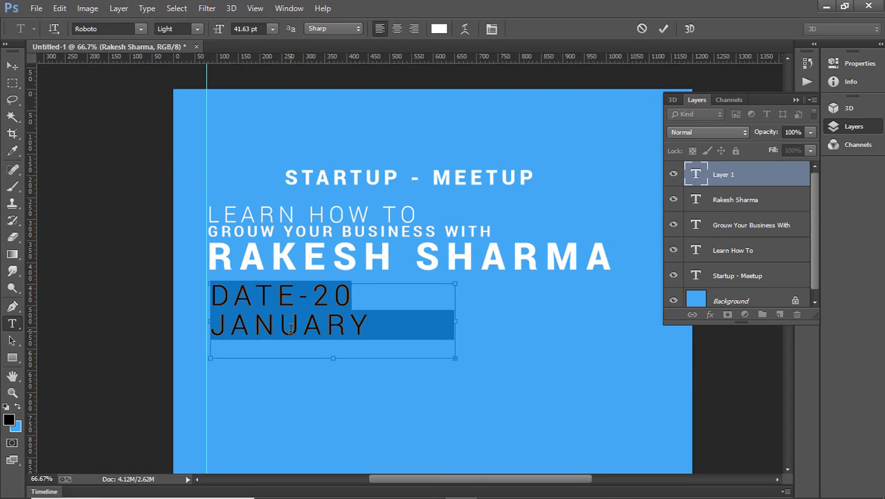
key("ctrl+shift+comma")
key("ctrl+shift+comma")
key("ctrl+shift+comma")
key("ctrl+shift+comma")
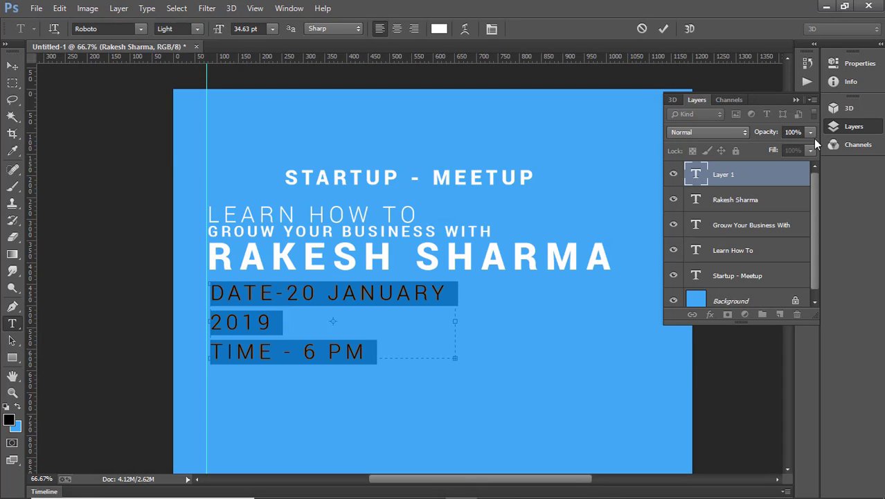
Set the event details to 30 pt with automatic leading
left_click(833, 126)
left_click(808, 224)
left_click_drag(662, 250, 647, 259)
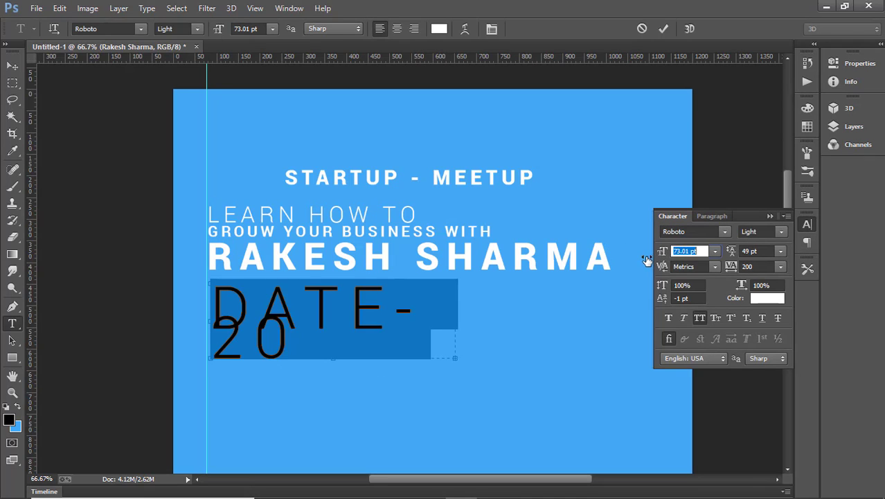
left_click(715, 251)
left_click(693, 414)
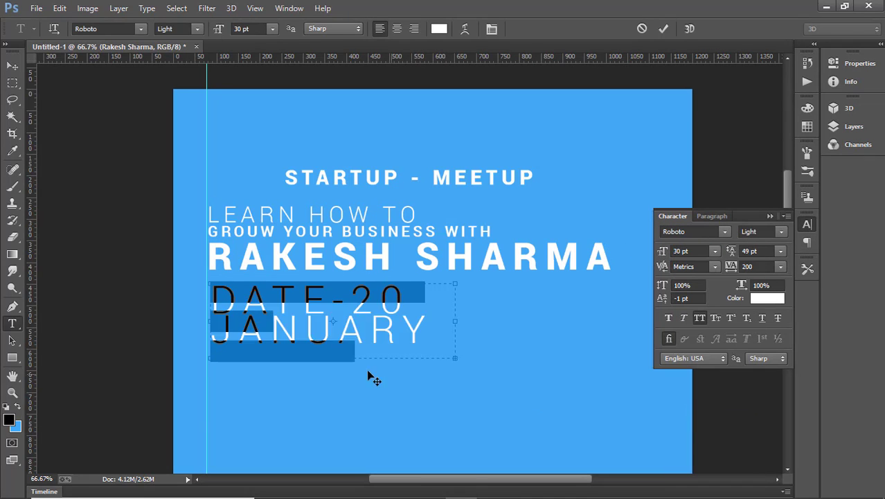
left_click(780, 251)
left_click(755, 251)
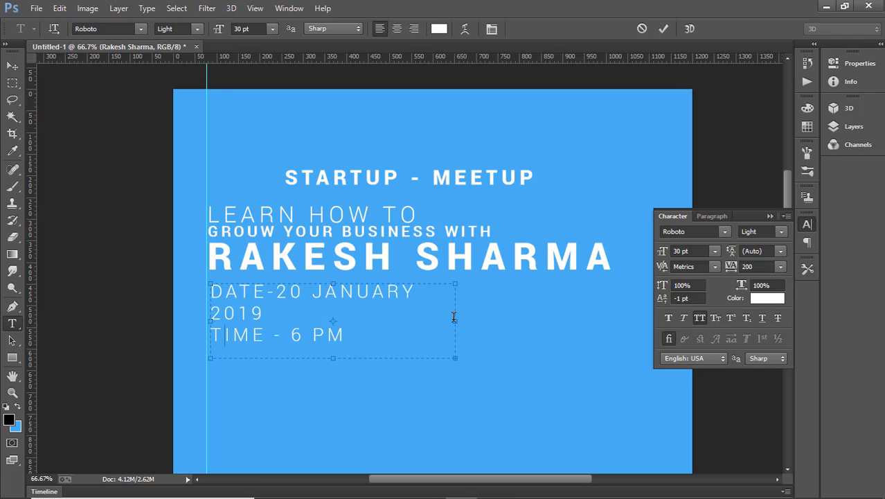
Tighten the details' leading to 34 pt and widen the box so NEW DELHI joins the venue line
left_click_drag(457, 359, 543, 342)
key("ctrl+a")
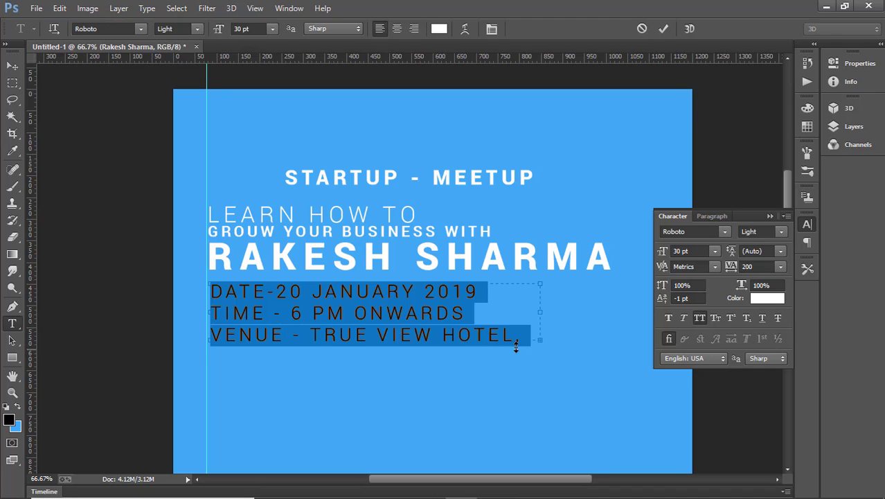
key("alt+Down")
key("alt+Down")
key("alt+Down")
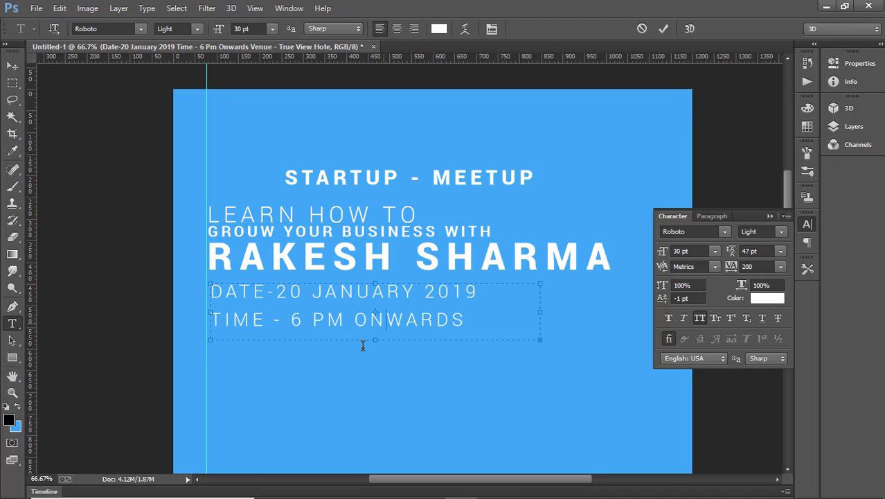
key("alt+Up")
key("alt+Up")
key("alt+Up")
key("alt+Up")
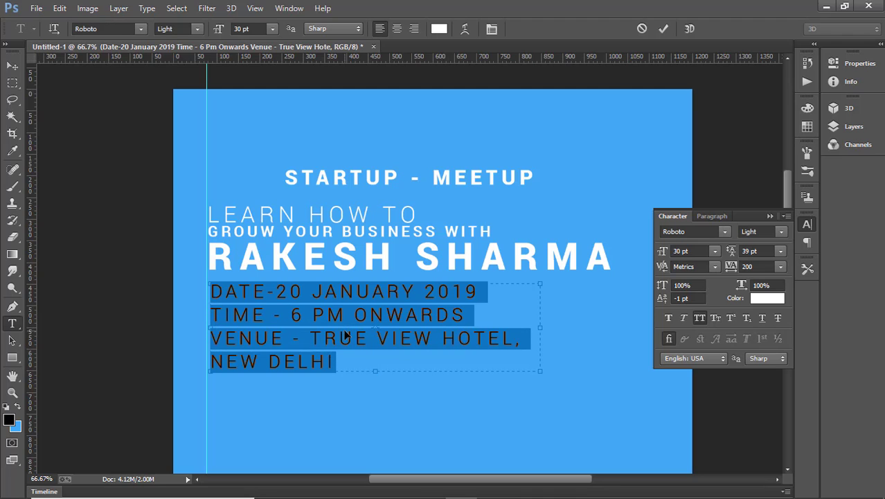
key("alt+Up")
key("alt+Up")
key("alt+Up")
key("ctrl+Return")
left_click(488, 333)
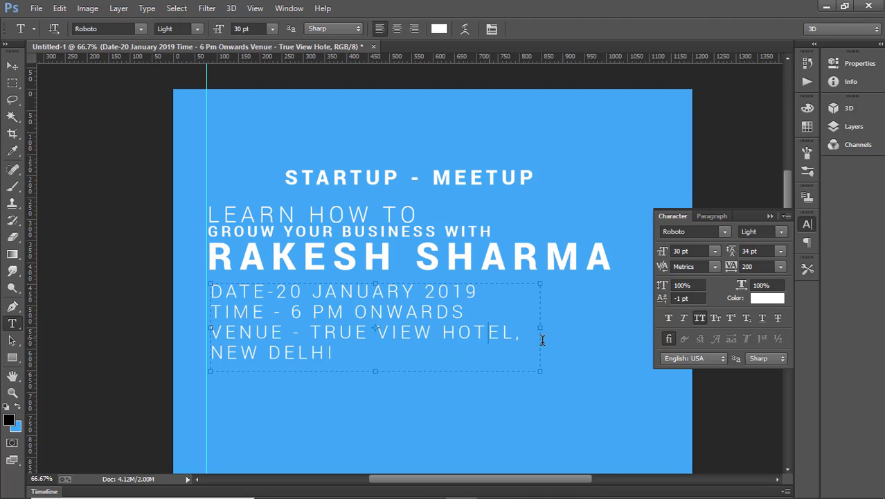
mouse_move(543, 362)
left_mouse_down()
mouse_move(662, 365)
mouse_move(433, 311)
left_mouse_up()
key("ctrl+t")
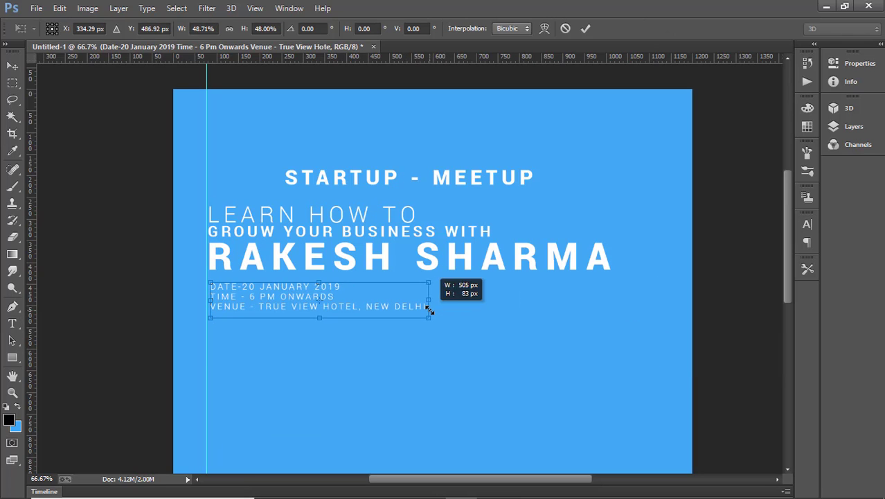
Commit the details block at about 48% and make the DATE and TIME labels bold
key("ctrl+plus")
key("Return")
left_click_drag(200, 295, 159, 294)
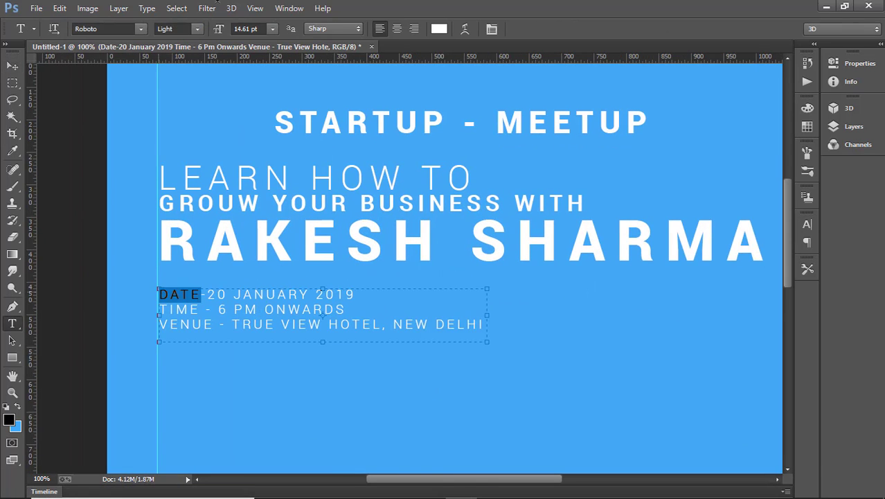
left_click(178, 28)
left_click(177, 125)
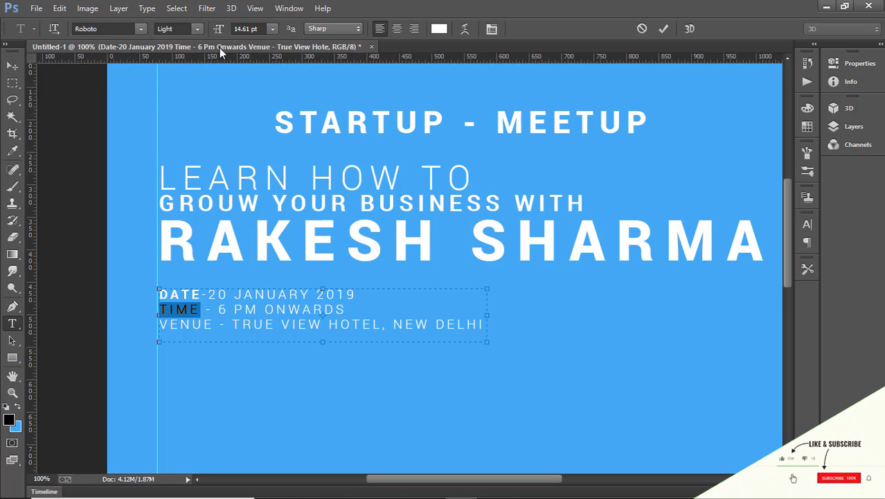
left_click(178, 28)
left_click(176, 124)
Make the VENUE label bold and commit the event details text
left_click_drag(214, 325, 165, 325)
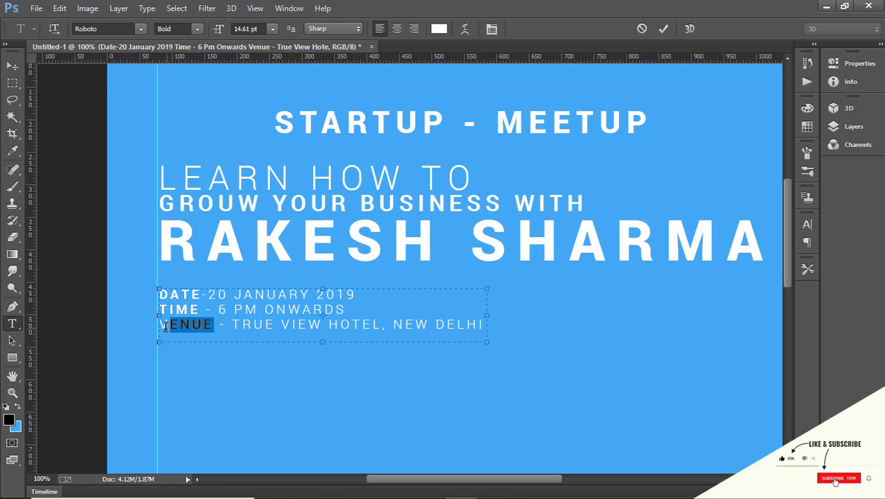
left_click(197, 31)
left_click(179, 125)
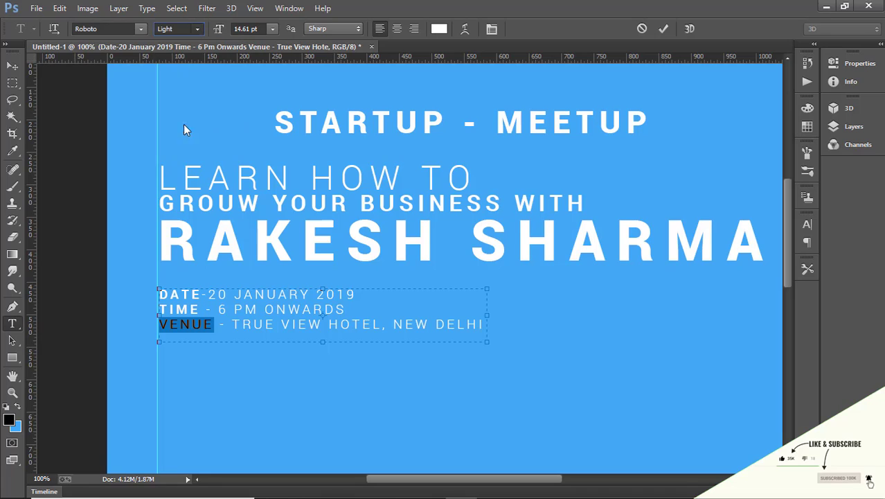
left_click(194, 324)
key("ctrl+a")
key("ctrl+Return")
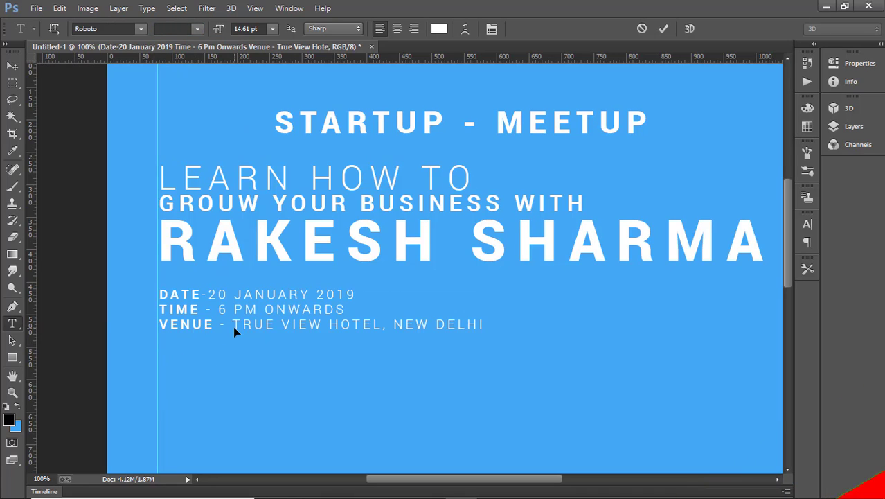
Nudge the event details block slightly left and down
scroll(234, 329, "up", 2)
key("v")
scroll(235, 330, "down", 1)
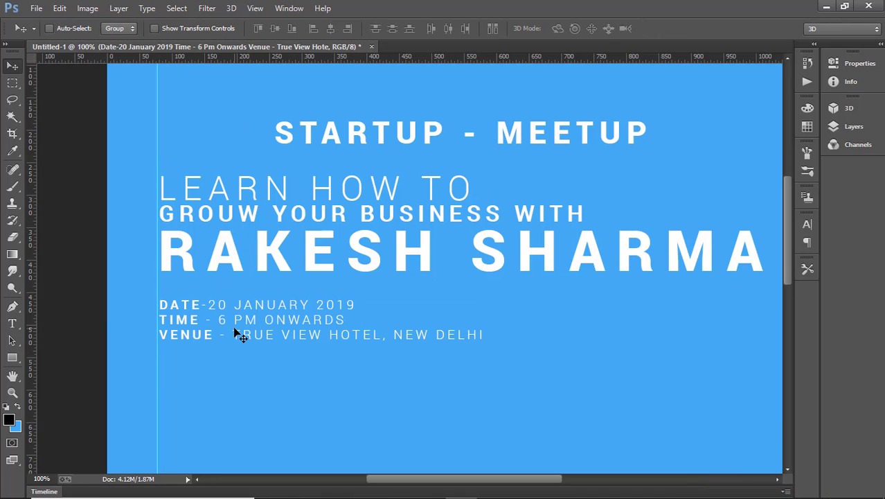
key("Left")
key("Down")
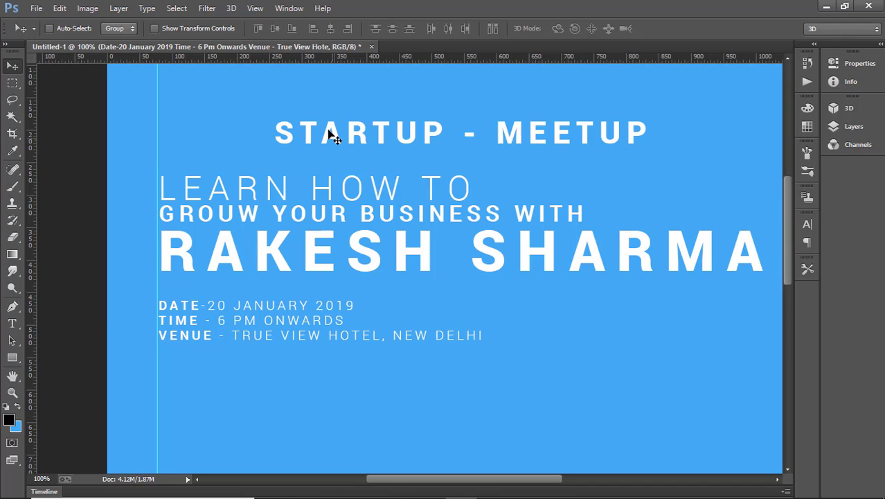
scroll(289, 154, "down", 1)
scroll(291, 207, "down", 2)
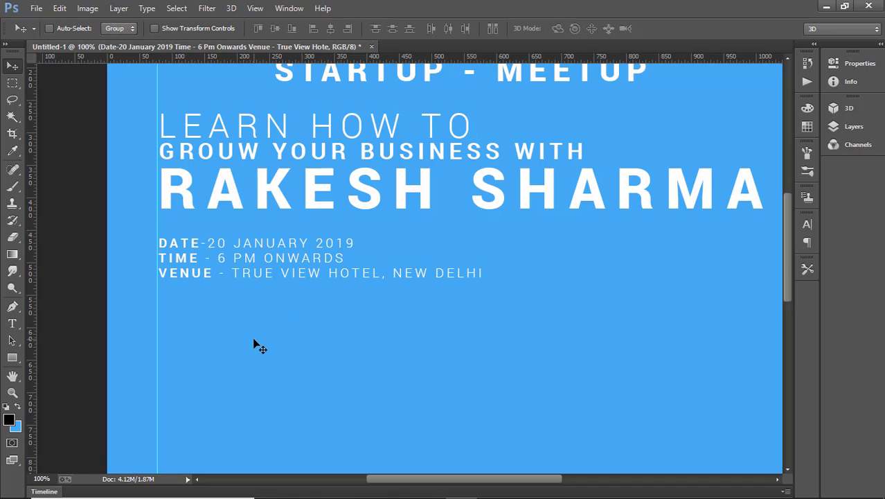
Draw a white rectangle below the event details, left-aligned to the guide at X 77, Y 559 px
key("u")
mouse_move(180, 302)
left_mouse_down()
mouse_move(372, 342)
mouse_move(314, 338)
left_mouse_up()
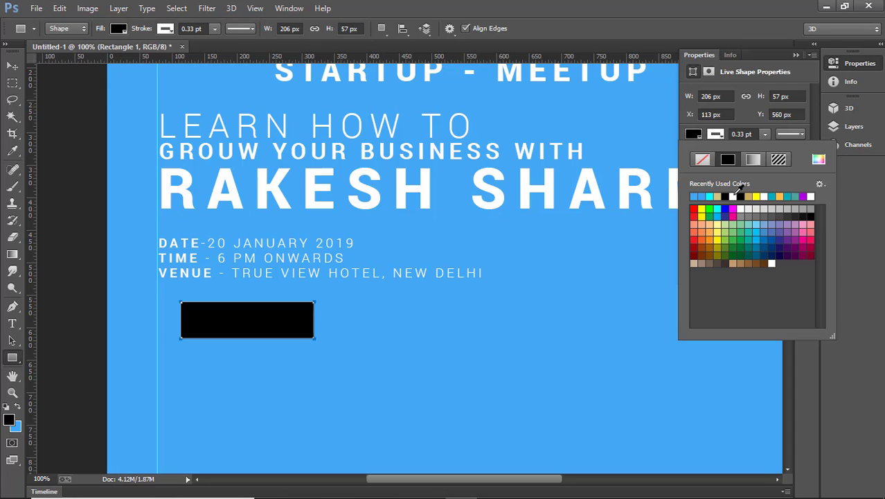
left_click(693, 196)
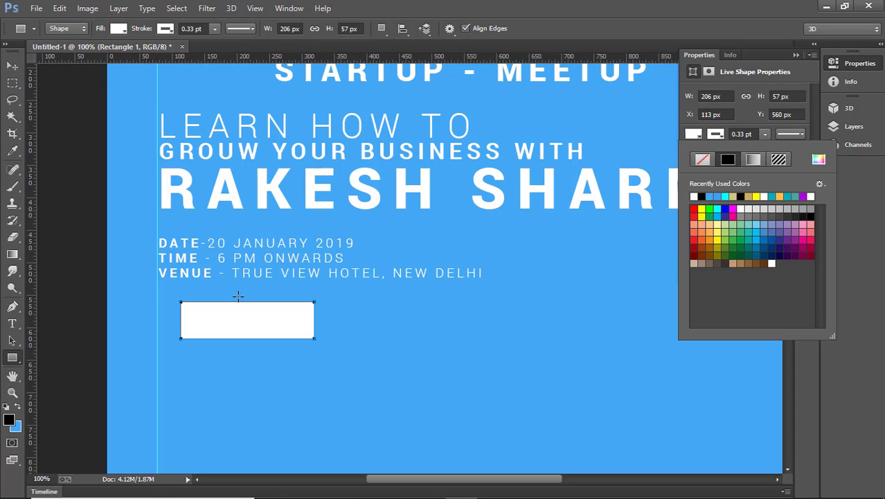
left_click(10, 68)
left_click_drag(255, 327, 218, 324)
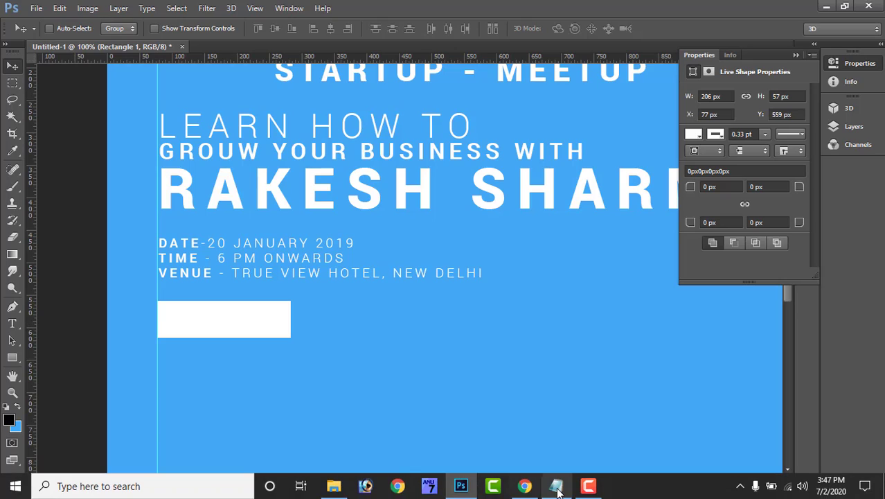
Select the 'Registration Open' line in the Notepad notes, then return to the poster
left_click(556, 485)
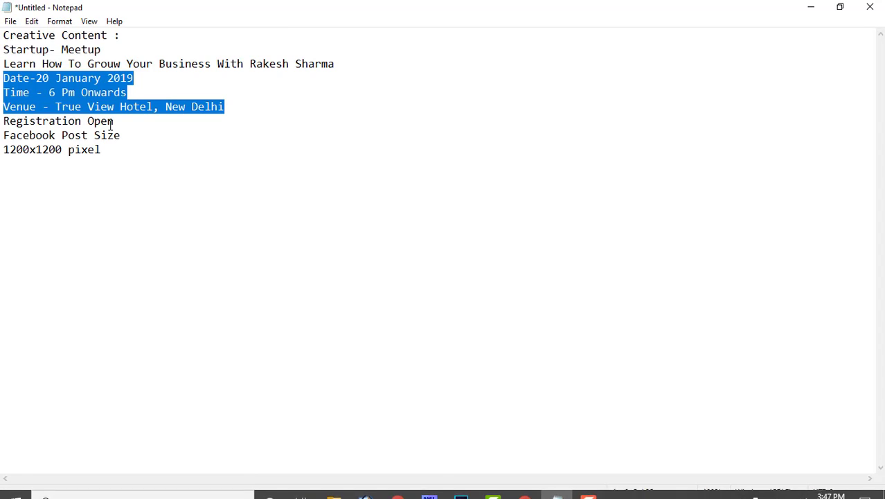
left_click_drag(125, 121, 22, 121)
key("Return")
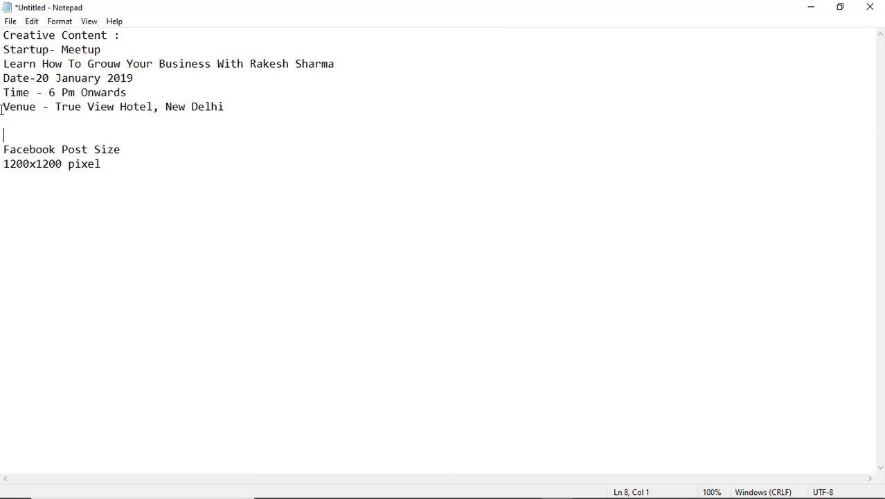
key("ctrl+z")
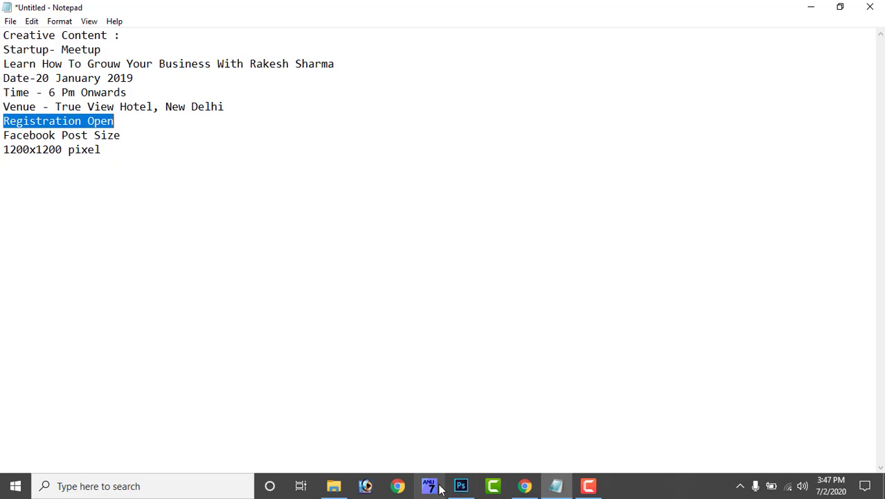
left_click(461, 489)
Paste Registration Open text on the white rectangle in the background blue, with tighter letter spacing
key("t")
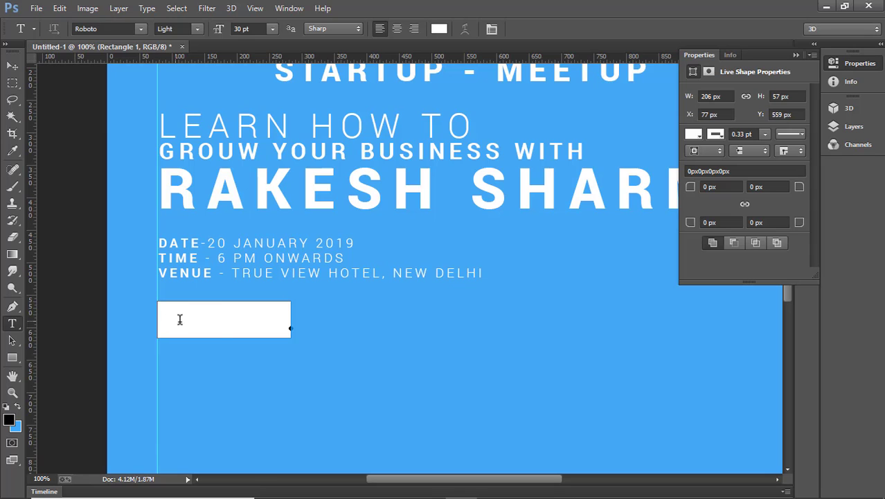
left_click(181, 319)
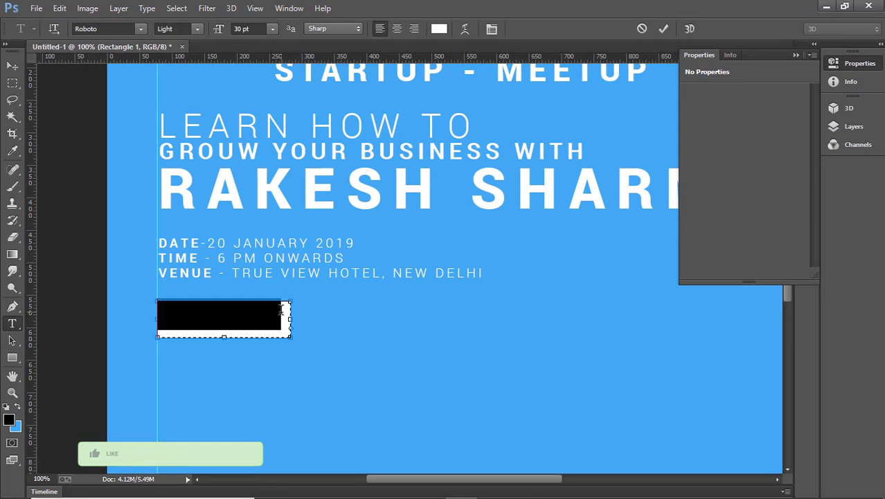
left_click(439, 28)
left_click(543, 192)
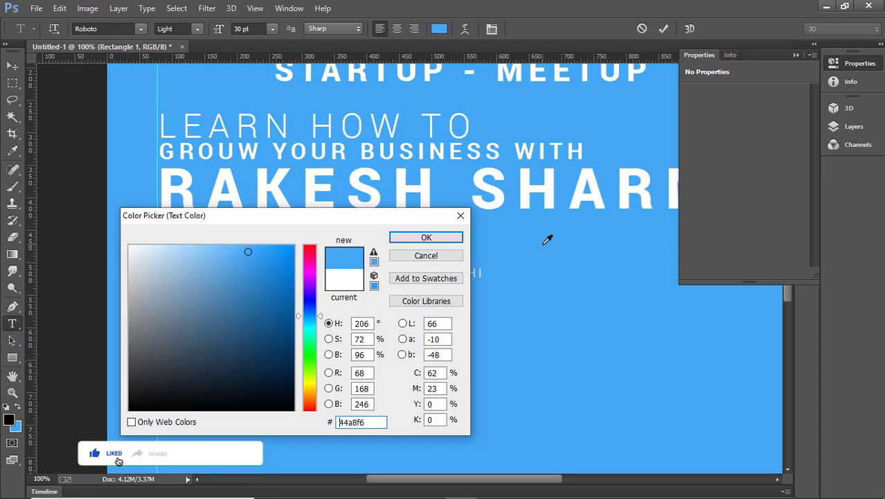
key("Return")
left_click(256, 322)
double_click(253, 314)
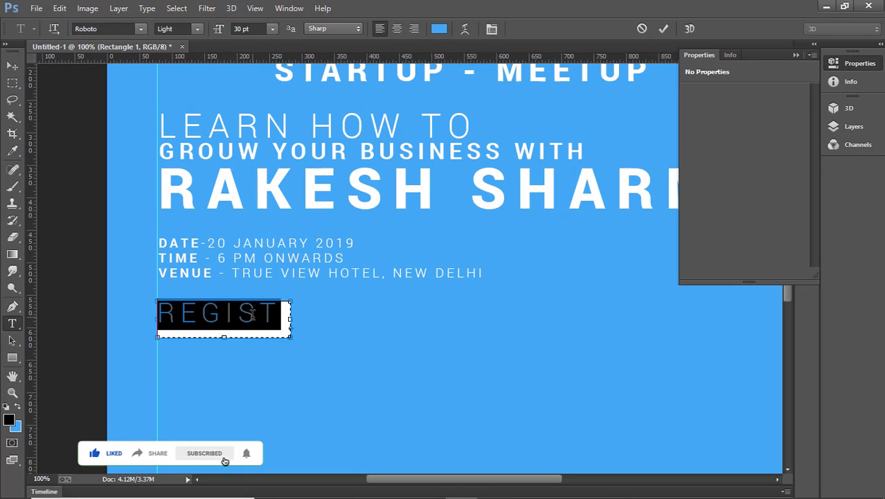
key("alt+Left")
key("alt+Left")
key("alt+Left")
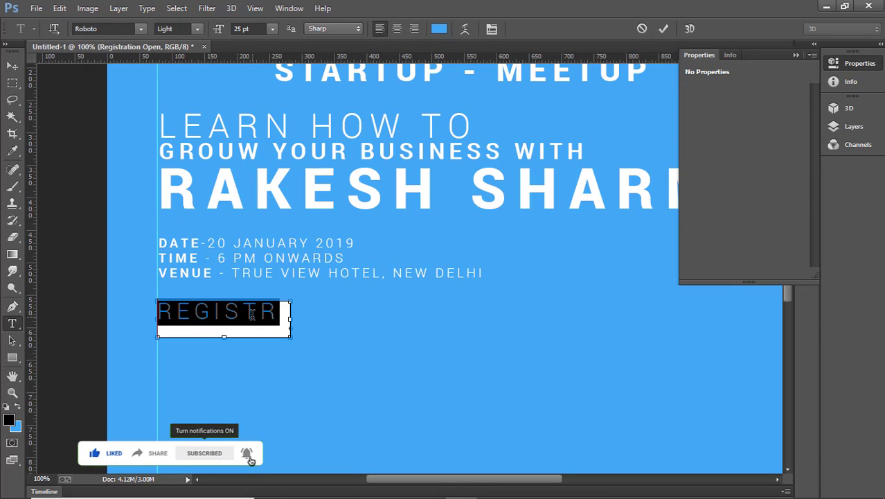
key("ctrl+Return")
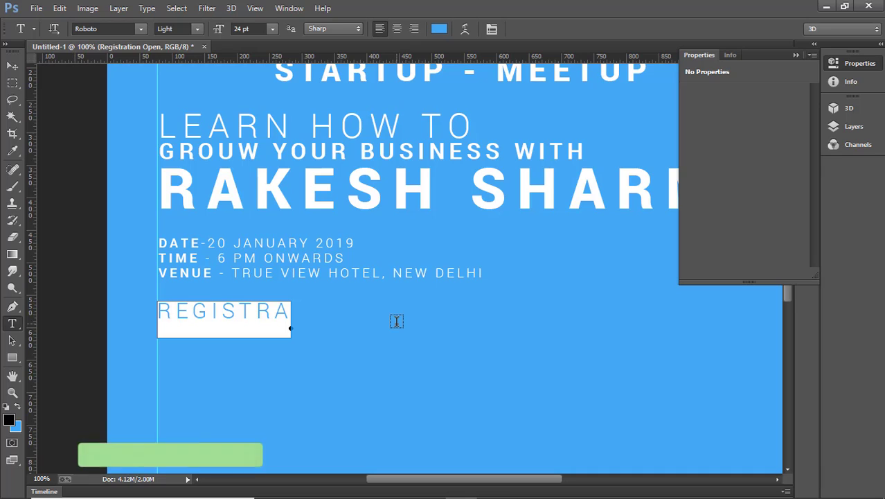
key("ctrl+shift+period")
key("ctrl+shift+period")
key("ctrl+shift+period")
Make the REGISTRATION OPEN text bold and shrink it to fit the white button
left_click(381, 326)
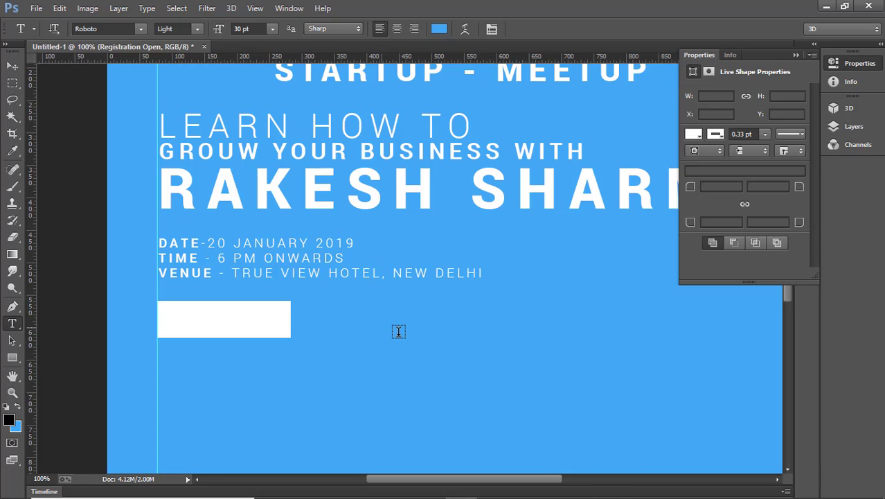
key("ctrl+a")
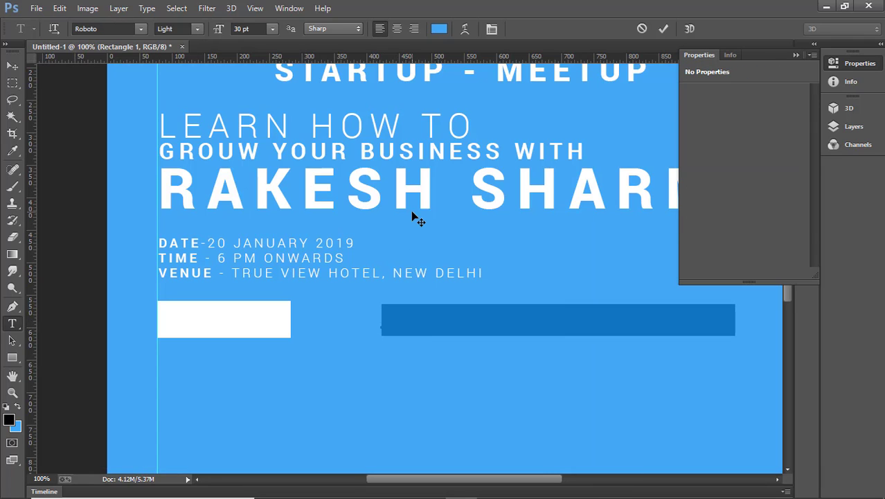
left_click(199, 33)
left_click(196, 133)
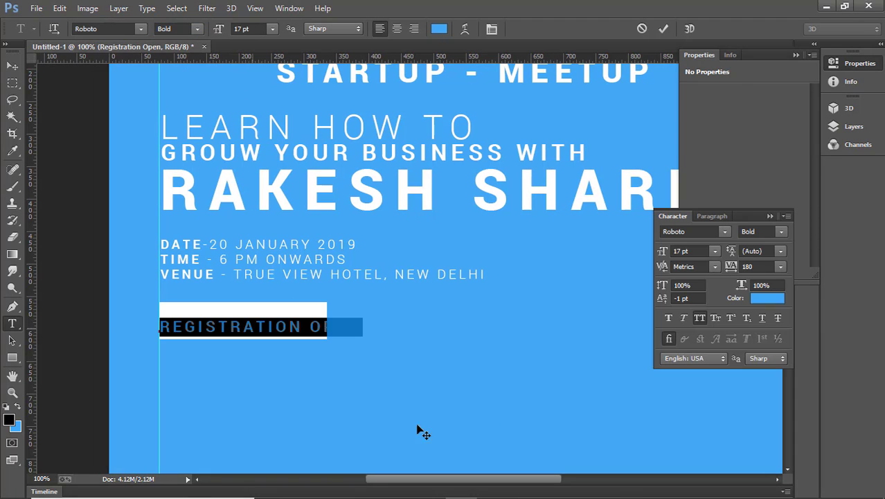
key("ctrl+Return")
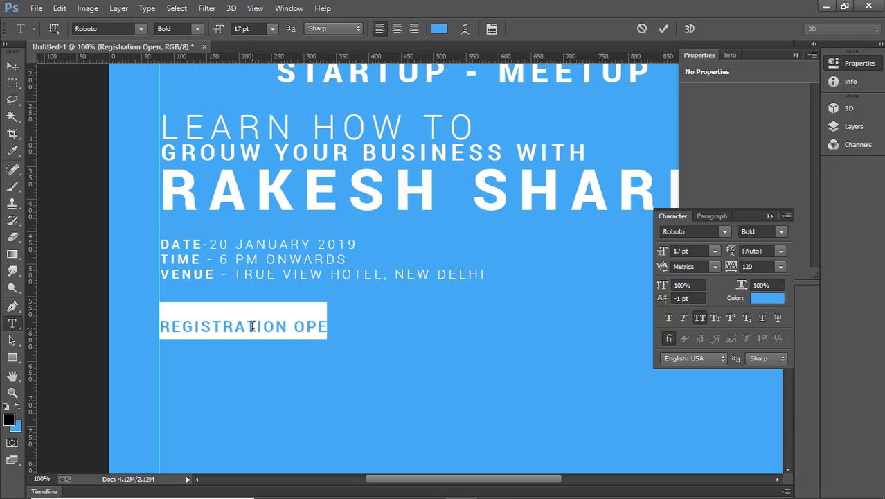
key("ctrl+t")
left_click_drag(342, 337, 317, 331)
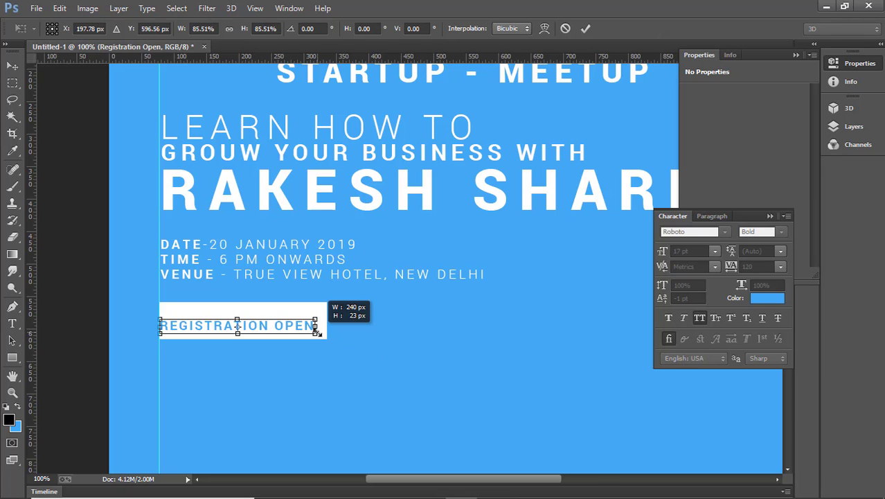
key("Return")
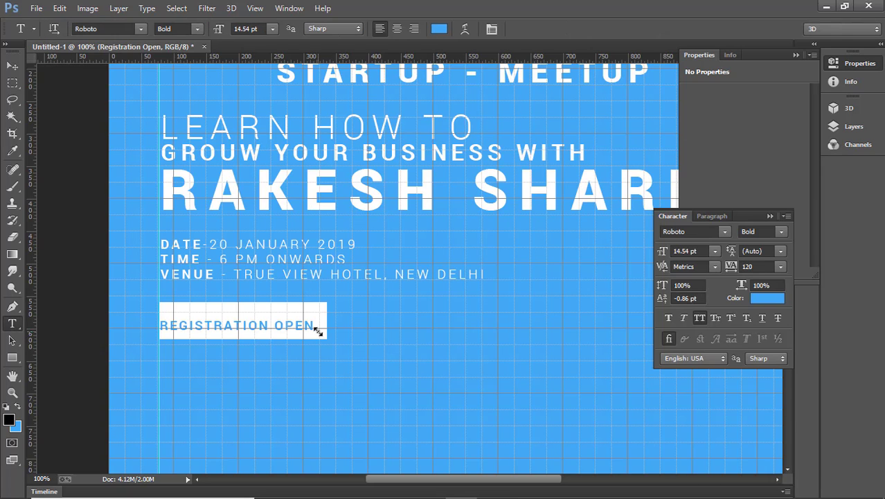
Centre REGISTRATION OPEN inside the white rectangle and fit the whole poster in view
key("v")
scroll(268, 331, "down", 1)
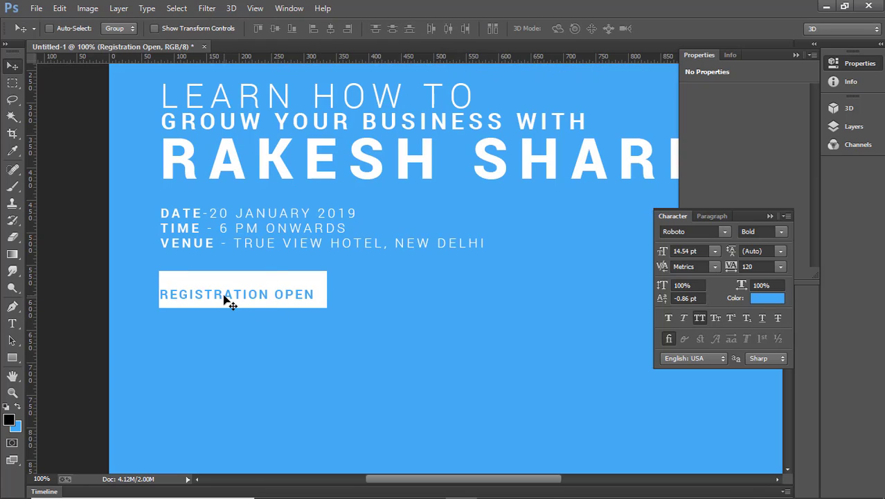
left_click_drag(226, 299, 232, 295)
scroll(259, 289, "up", 1)
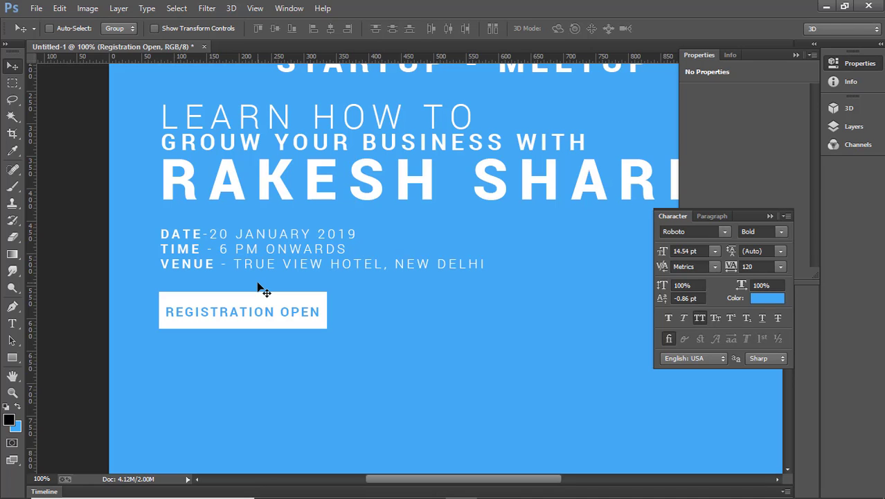
key("ctrl+0")
Bring the businessman from png.png onto the poster and close the source image
key("ctrl+o")
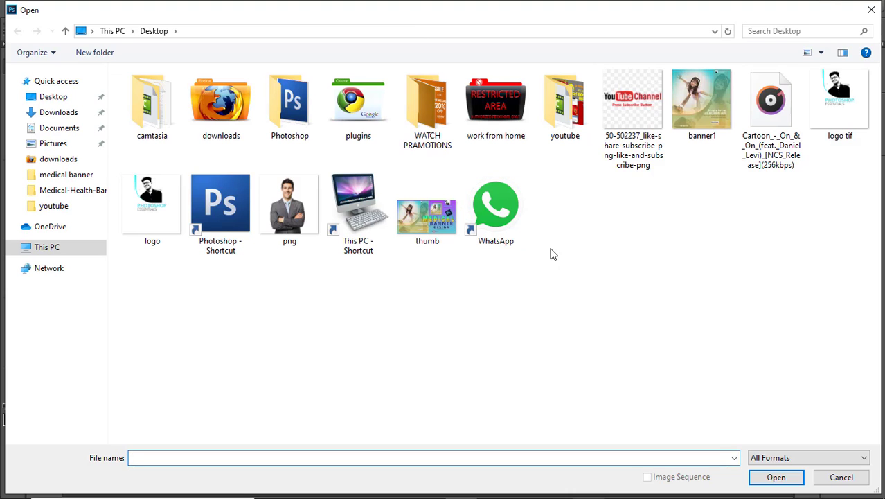
left_click(284, 230)
left_click(776, 477)
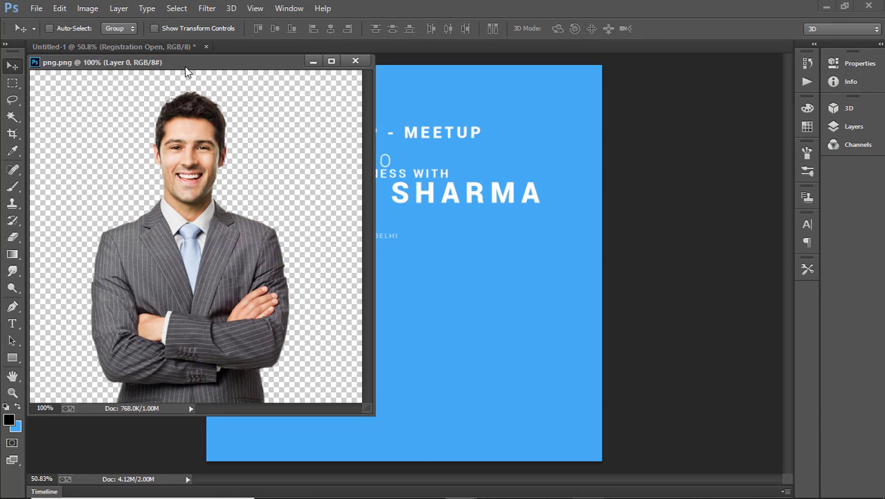
left_click_drag(185, 67, 594, 114)
mouse_move(606, 196)
left_mouse_down()
mouse_move(371, 219)
mouse_move(390, 229)
mouse_move(410, 293)
mouse_move(402, 298)
left_mouse_up()
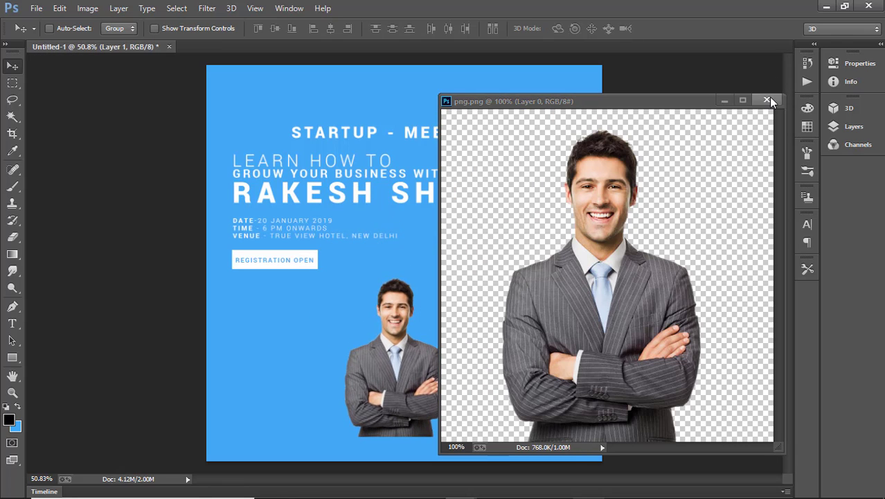
left_click(766, 100)
Group the text and button layers into Group 1 and shift the group upward
left_click(852, 129)
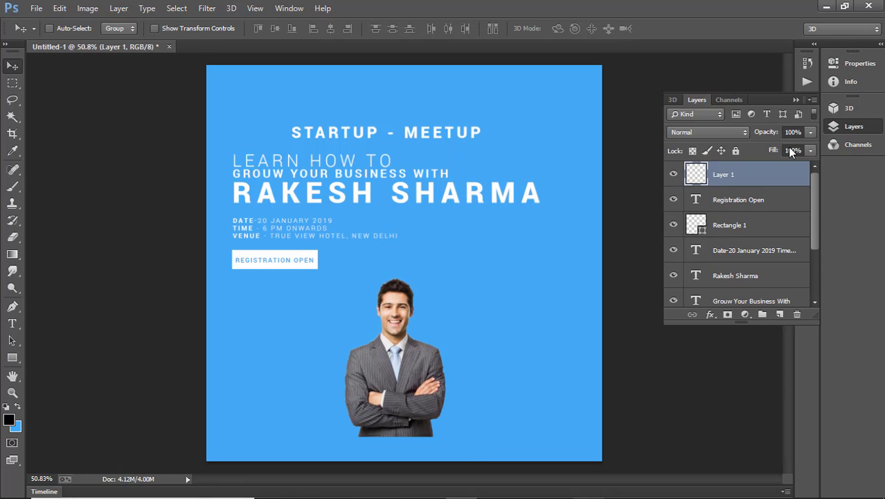
left_click_drag(815, 202, 817, 263)
left_click(784, 203)
left_click(760, 274, "shift")
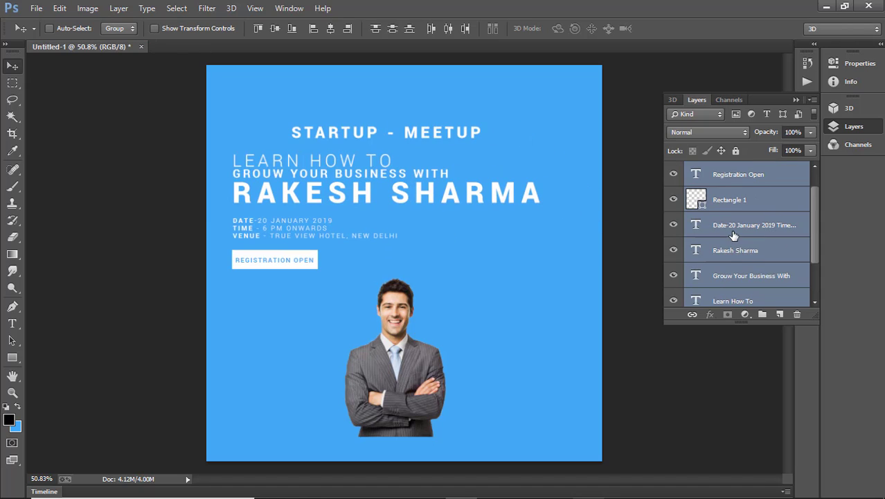
key("ctrl+g")
mouse_move(333, 213)
left_mouse_down()
mouse_move(320, 177)
mouse_move(330, 174)
left_mouse_up()
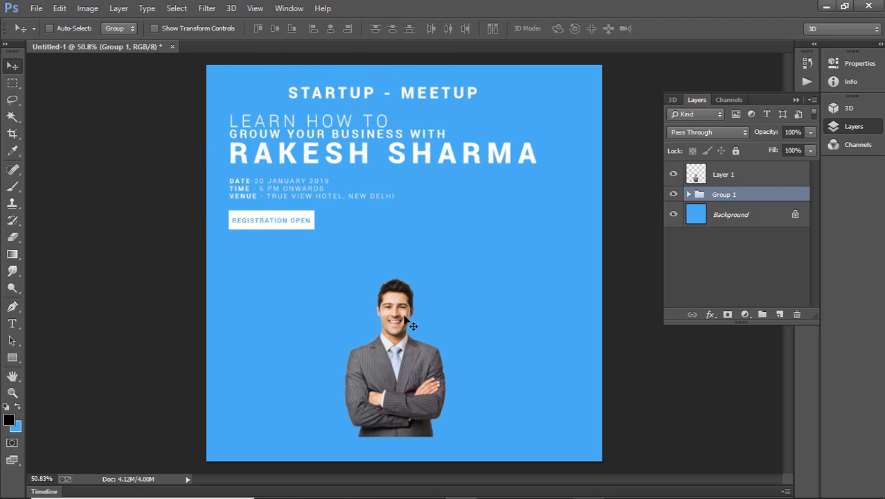
Shrink the businessman photo slightly from its top-left corner
key("ctrl+t")
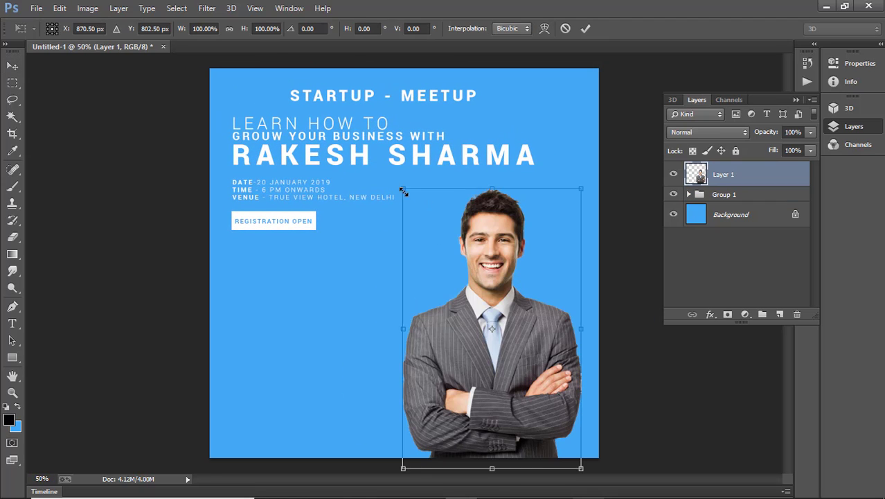
left_click_drag(402, 187, 412, 201)
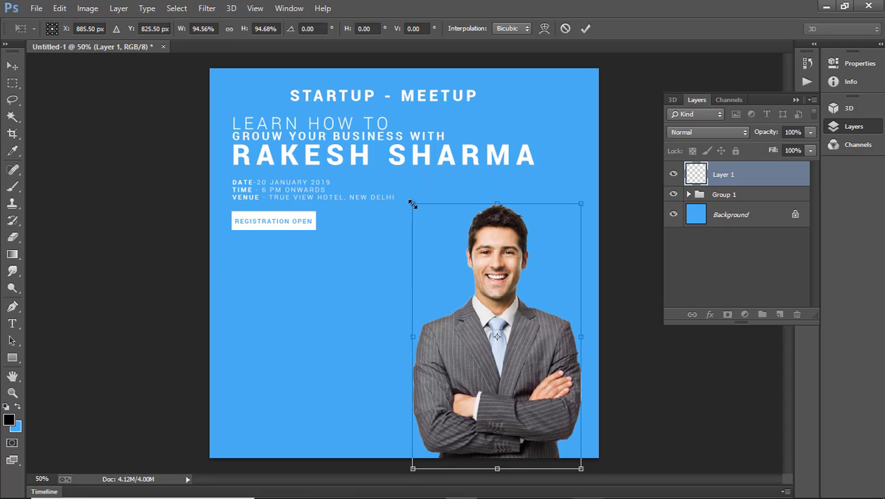
key("Return")
Draw a large 918 × 918 px circle extending past the poster's right edge
right_click(14, 358)
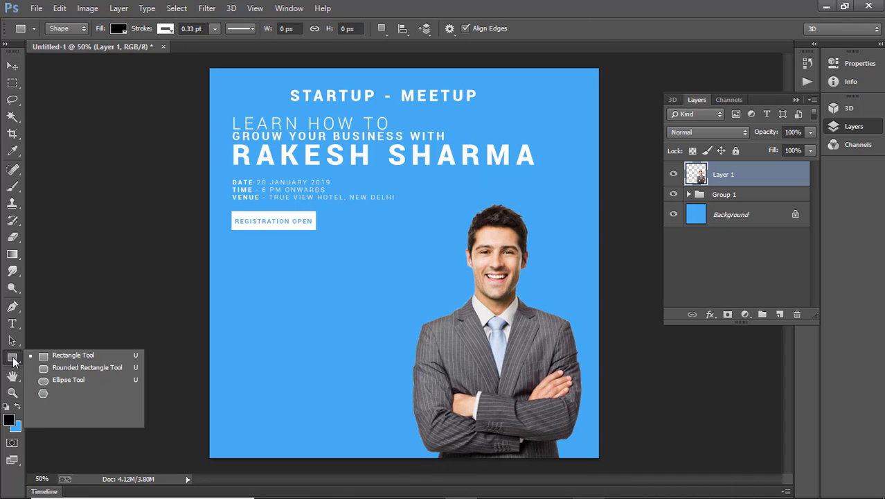
left_click(62, 383)
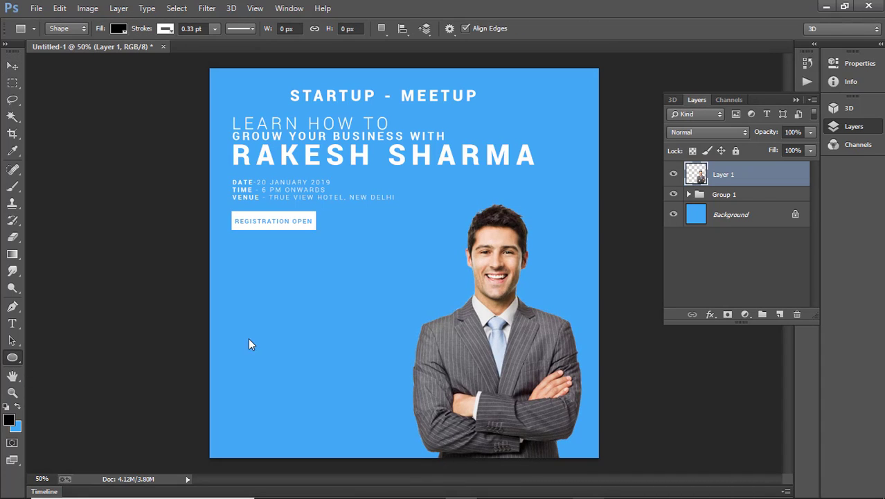
left_click(274, 270)
left_click(413, 199)
left_click_drag(274, 268, 489, 462)
left_click_drag(489, 463, 435, 428)
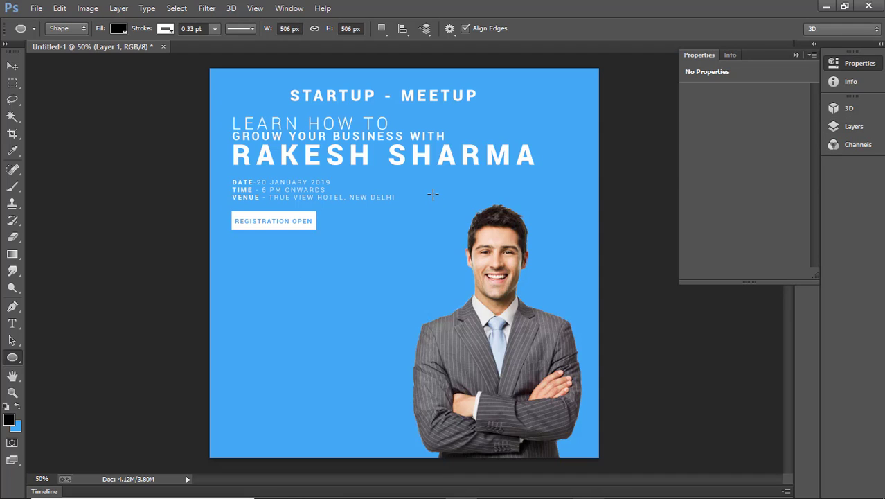
key("ctrl+z")
left_click_drag(471, 144, 818, 437)
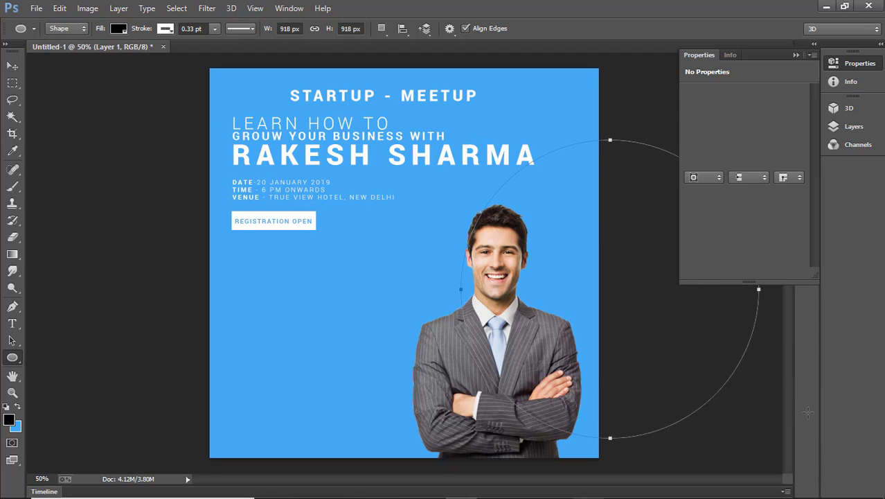
Fill the circle orange and move Ellipse 1 behind the businessman layer
left_click(120, 29)
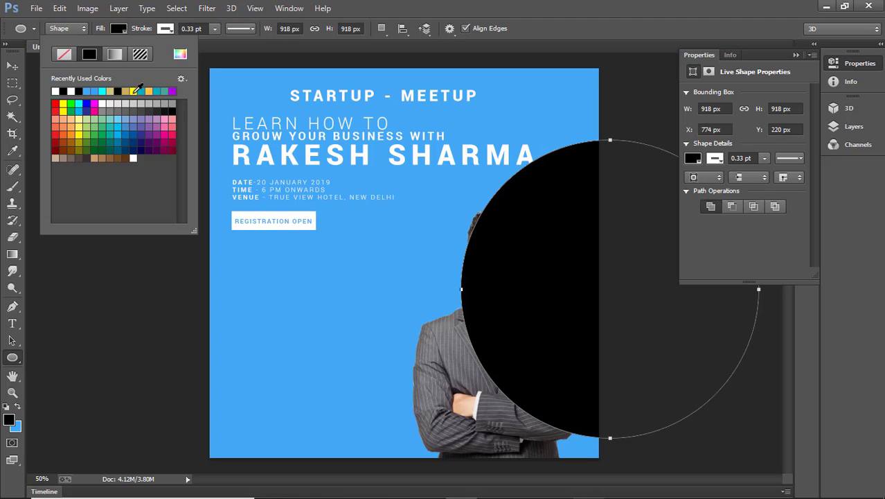
left_click(149, 92)
left_click(12, 65)
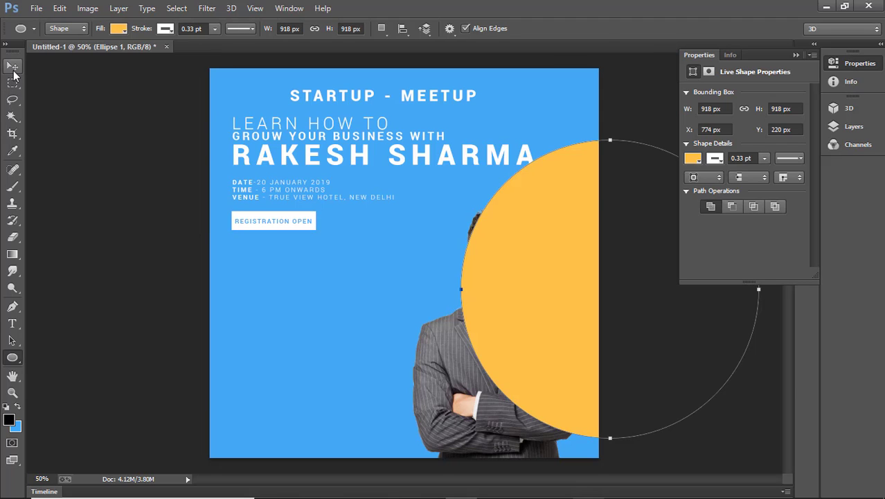
left_click(854, 126)
left_click_drag(716, 174, 720, 215)
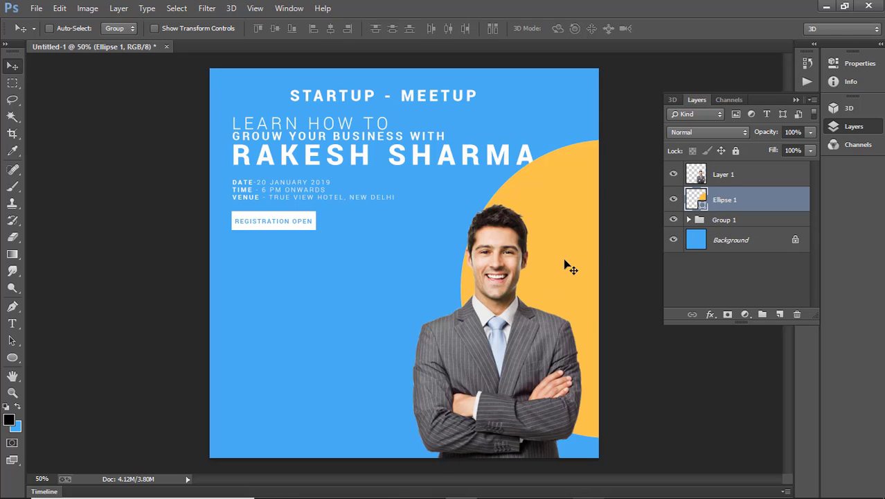
Move the orange circle below Group 1 and left; lower the businessman 30 px, scaling to 105%
left_click_drag(759, 209, 753, 230)
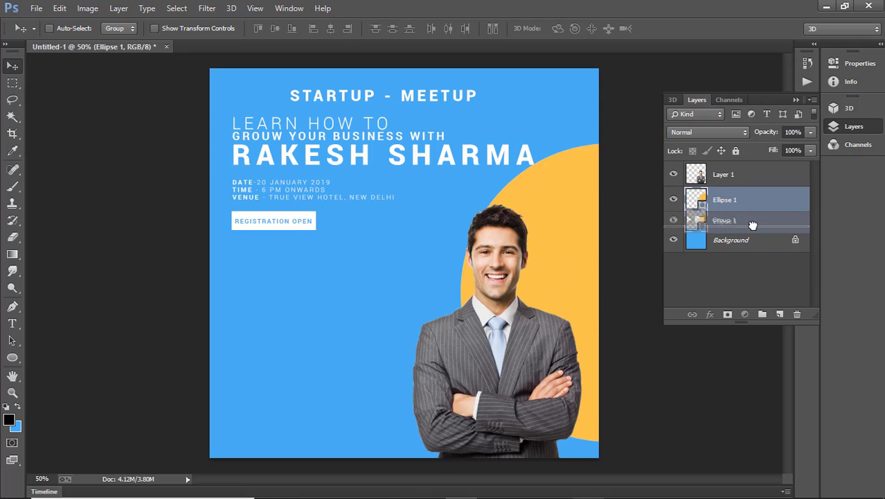
left_click_drag(561, 269, 552, 260)
left_click_drag(511, 339, 511, 350)
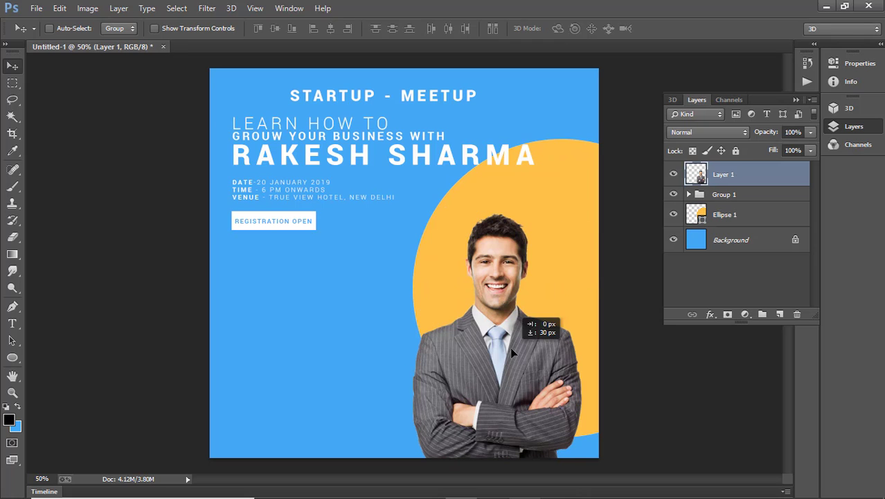
key("ctrl+t")
key("ctrl+minus")
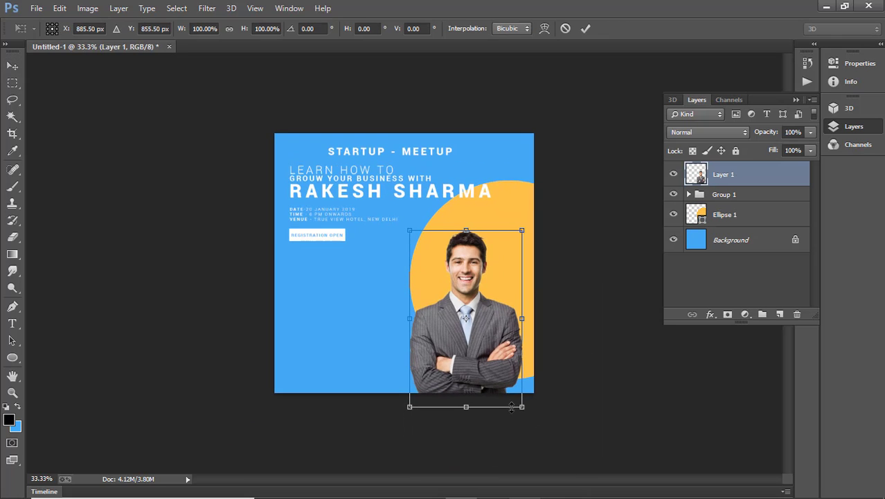
left_click_drag(512, 407, 525, 409)
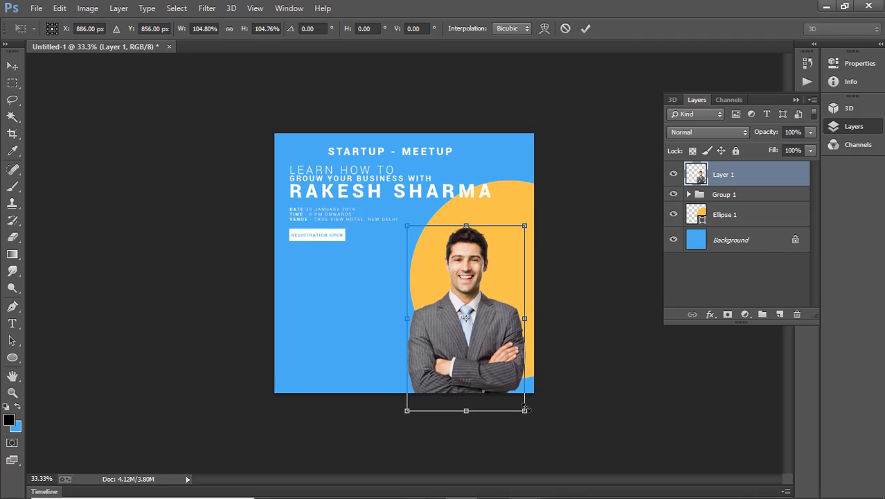
key("Return")
key("alt+bracketleft")
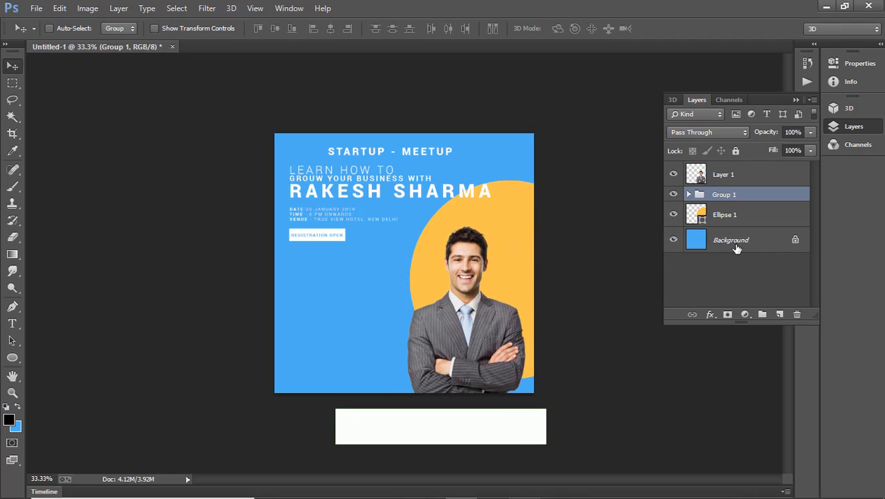
key("alt+bracketleft")
Draw a small circle to the left of the businessman photo
key("ctrl+plus")
key("ctrl+plus")
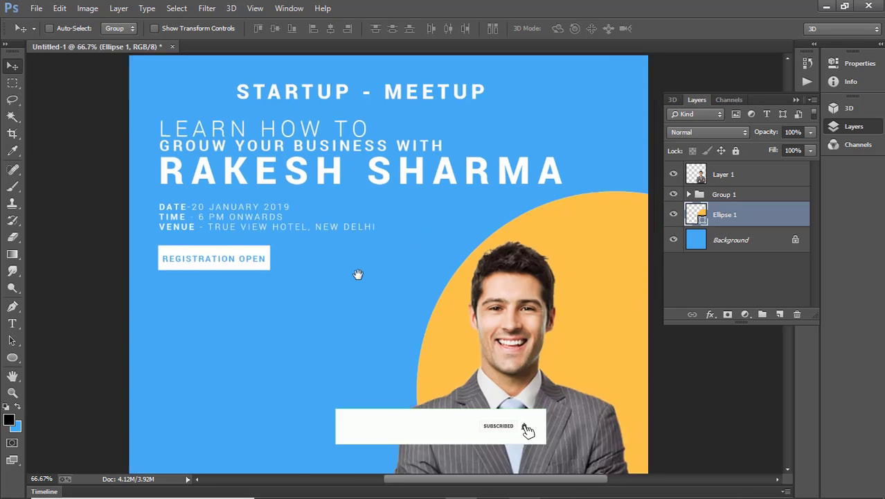
left_click_drag(357, 273, 345, 236)
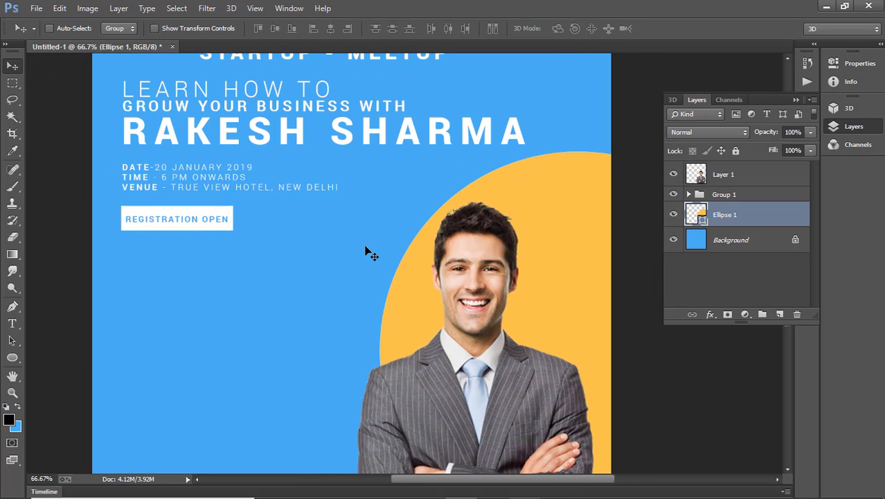
left_click(12, 358)
left_click_drag(229, 273, 297, 340)
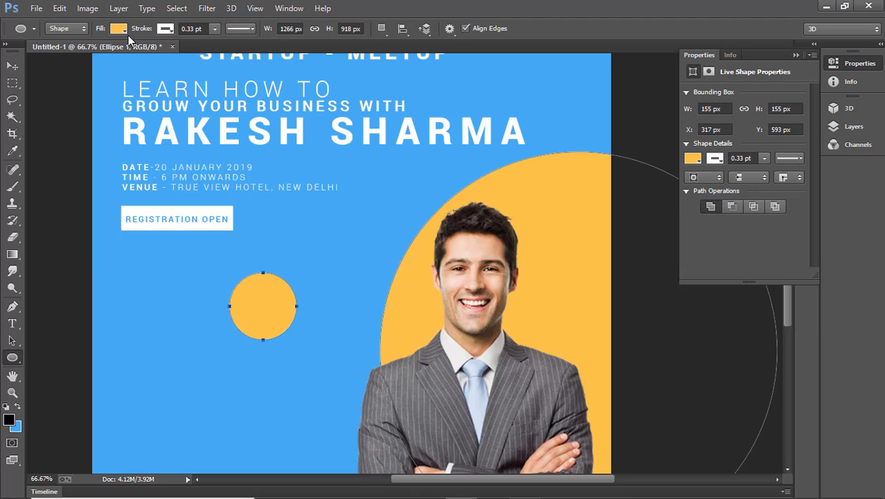
Try moving the circles and picking the Ellipse 1 layer, undoing each move
left_click(12, 66)
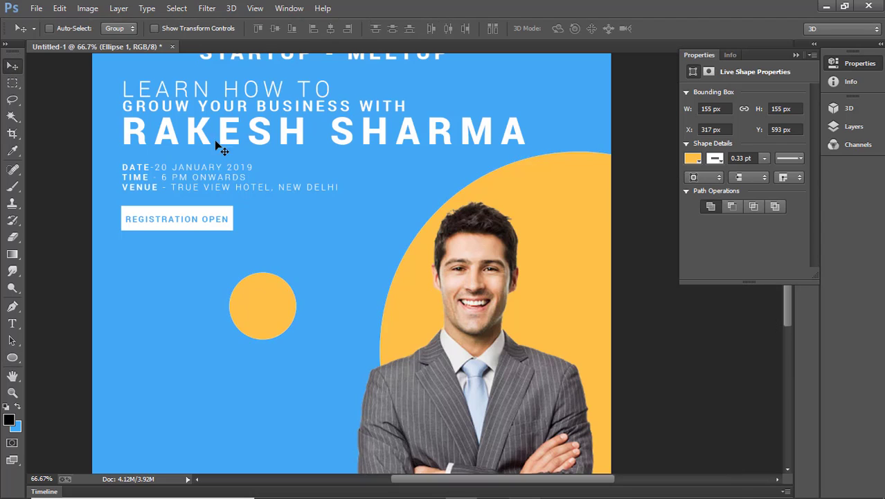
left_click_drag(315, 263, 359, 210)
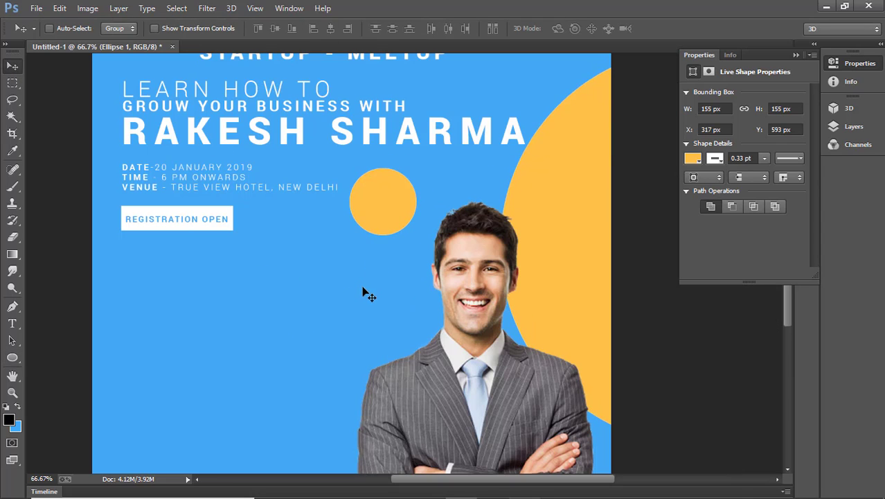
key("ctrl+z")
key("ctrl+z")
key("ctrl+z")
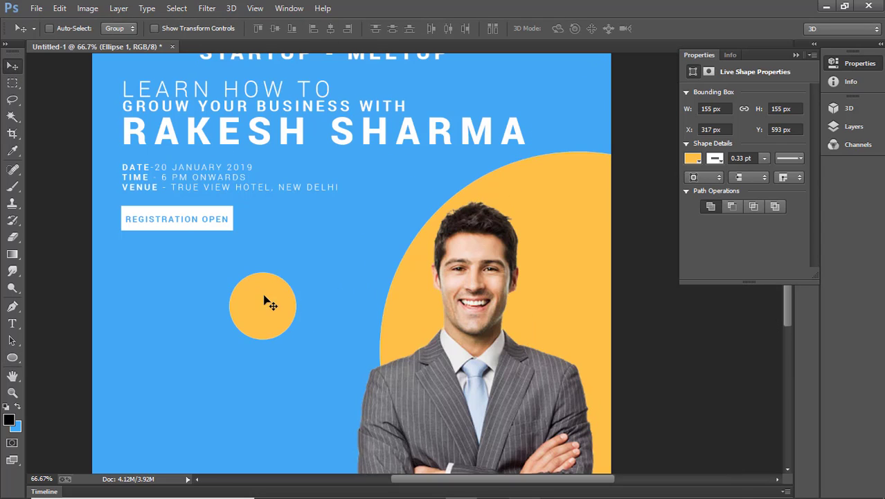
right_click(264, 299)
left_click(280, 320)
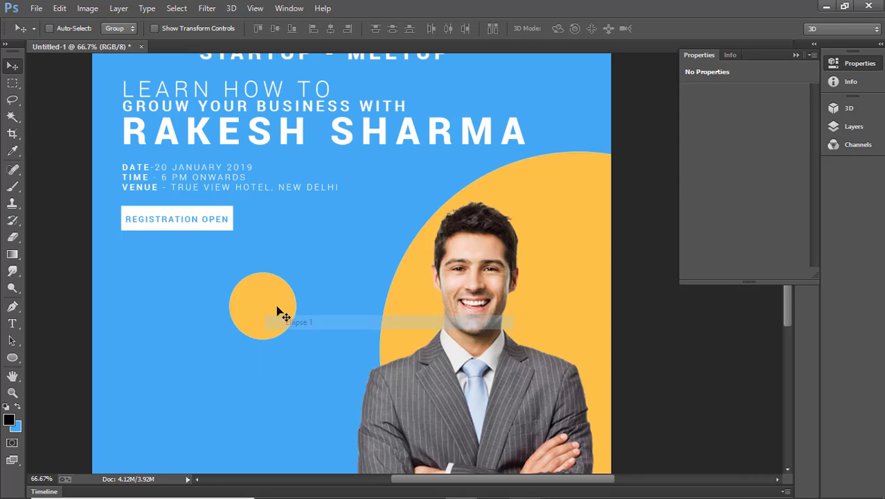
right_click(262, 300)
left_click(280, 309)
left_click_drag(280, 307, 270, 296)
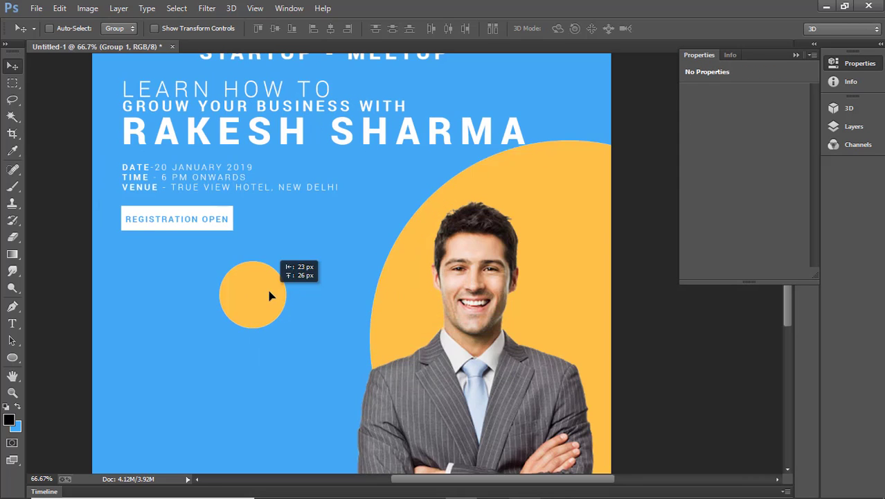
key("ctrl+z")
Pick Ellipse 1 from the on-canvas layer list and dismiss the move error
right_click(270, 310)
left_click(284, 330)
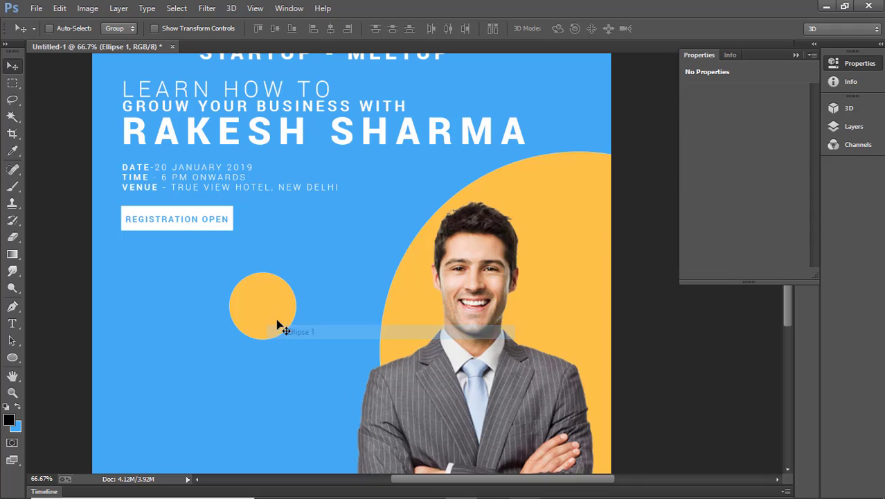
left_click(279, 325)
key("Return")
left_click(854, 126)
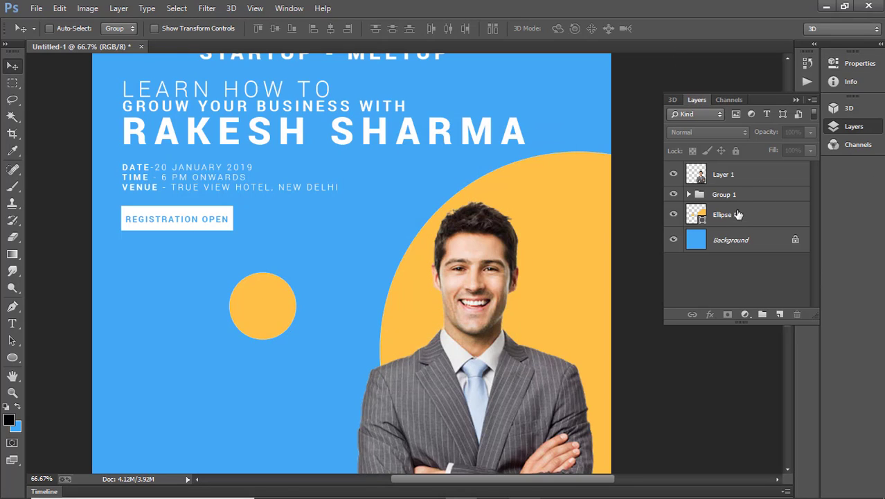
Select Ellipse 1 in the Layers panel and undo the small orange circle
left_click(736, 216)
key("ctrl+z")
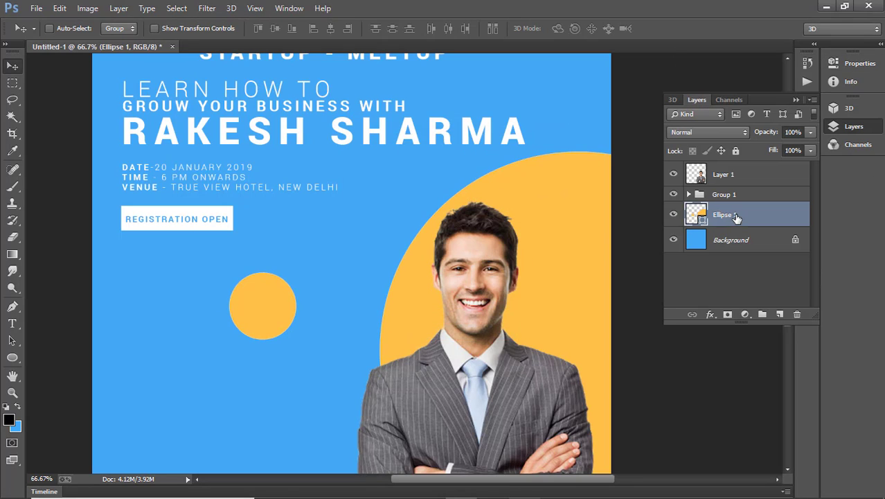
key("ctrl+alt+z")
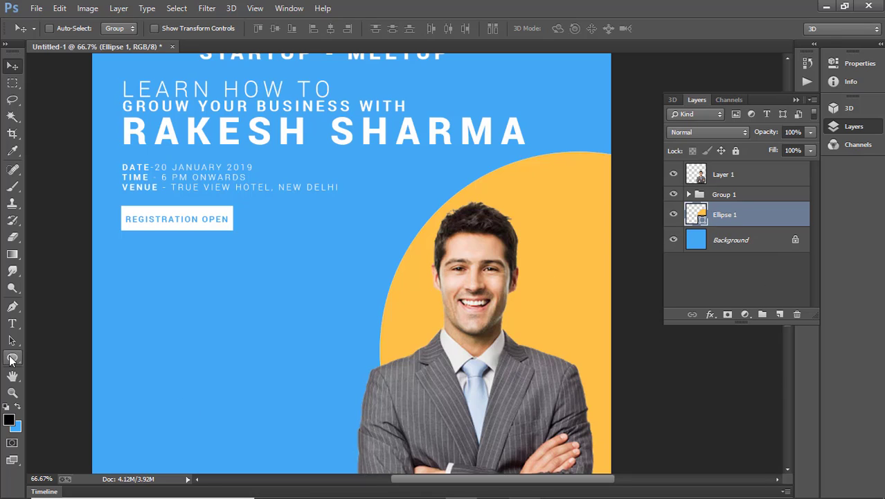
left_click(12, 358)
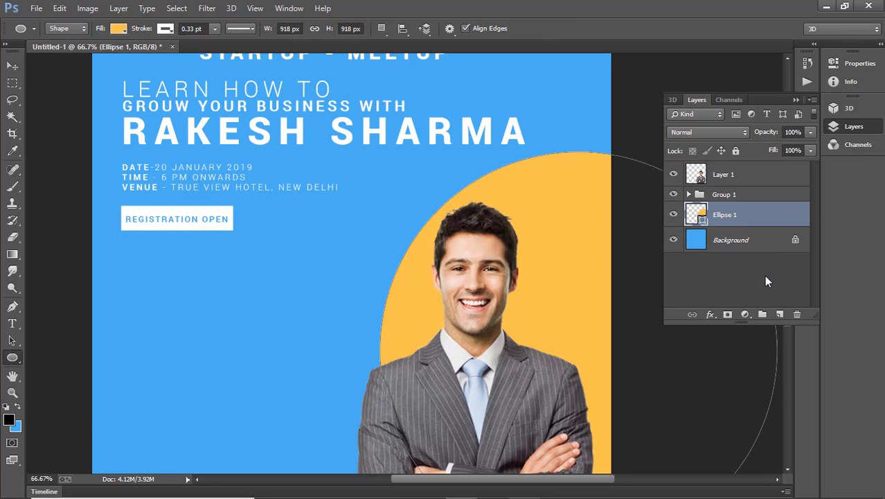
left_click(290, 277)
key("Escape")
Select the Background layer from the layers under the poster's left area
key("v")
right_click(144, 294)
left_click(144, 295)
right_click(144, 294)
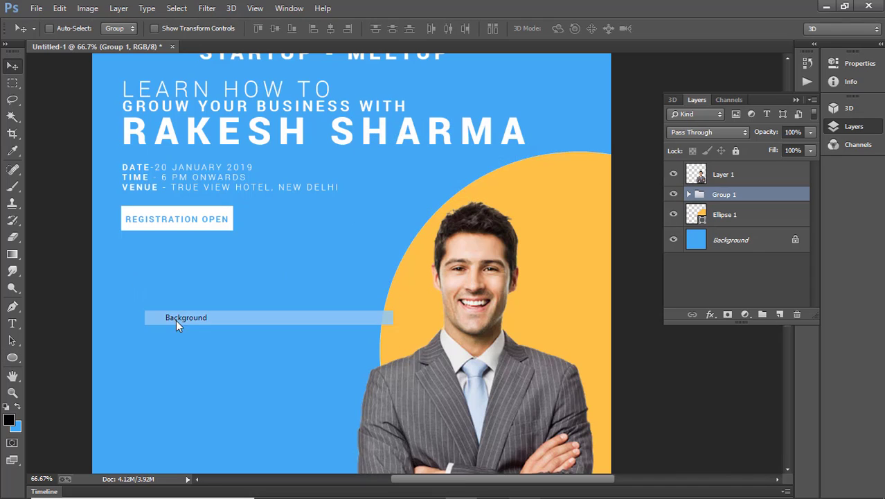
left_click(176, 319)
Draw a circle on the left and fill it with orange sampled from the large circle
left_click(12, 358)
left_click_drag(174, 295, 254, 374)
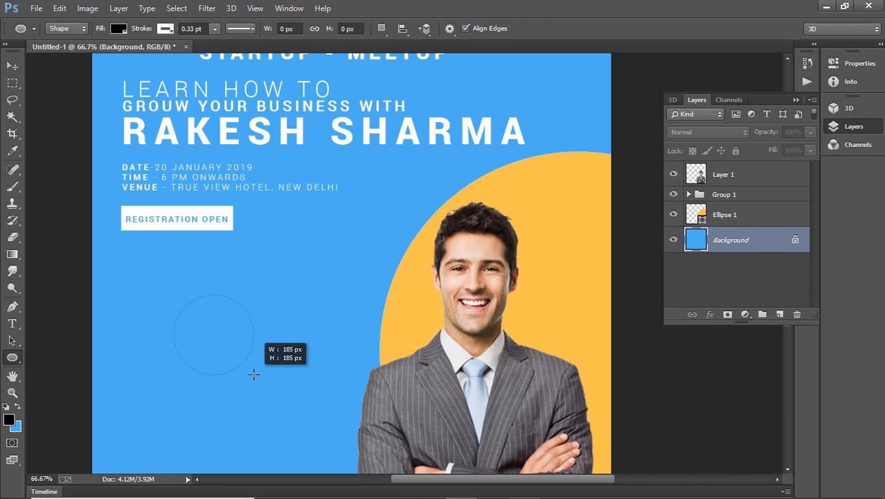
left_click(125, 30)
left_click(576, 124)
key("Escape")
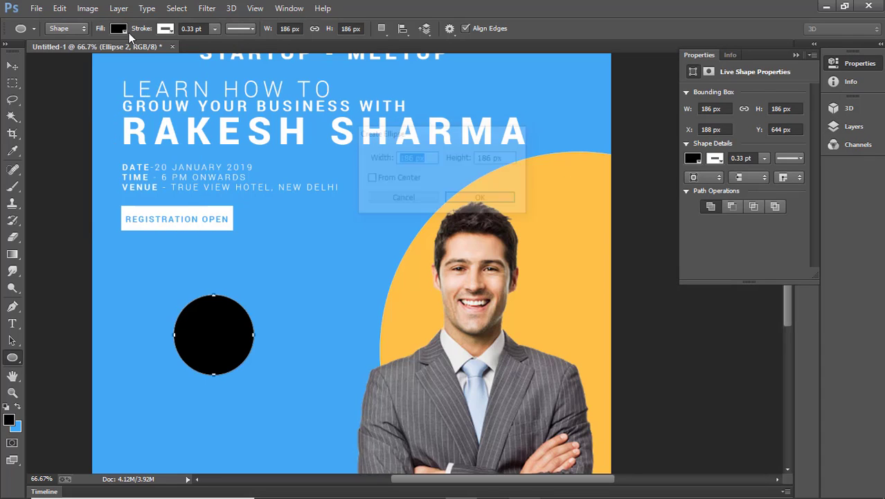
left_click(123, 29)
left_click(180, 55)
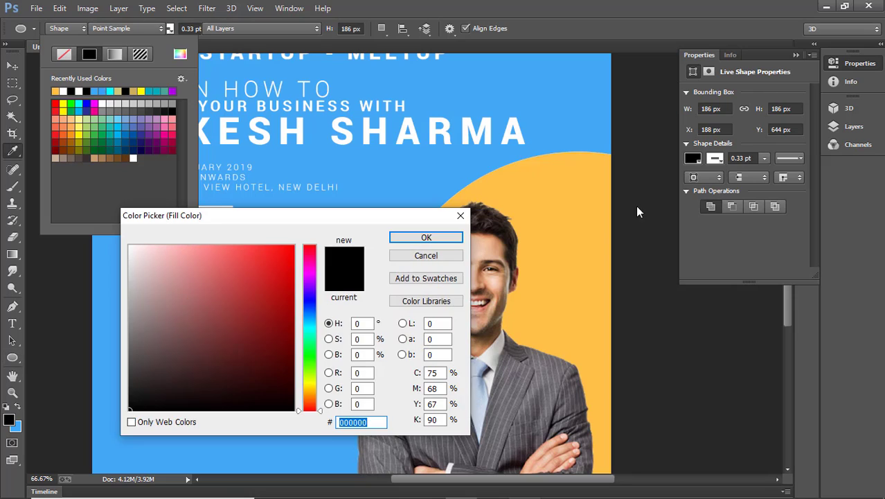
left_click(556, 182)
left_click(450, 235)
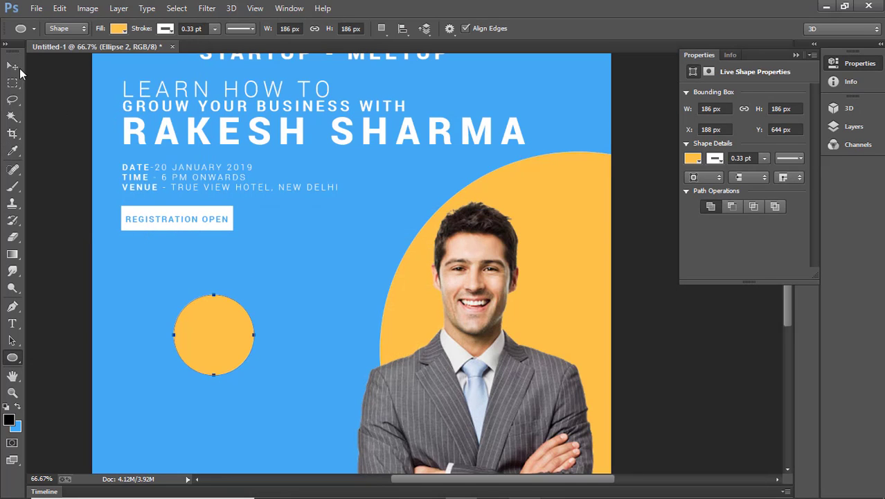
Resize the orange circle and place it beside the event details
left_click(15, 67)
left_click_drag(221, 339, 395, 197)
key("ctrl+t")
left_click_drag(347, 153, 369, 176)
key("Return")
left_click_drag(380, 208, 407, 172)
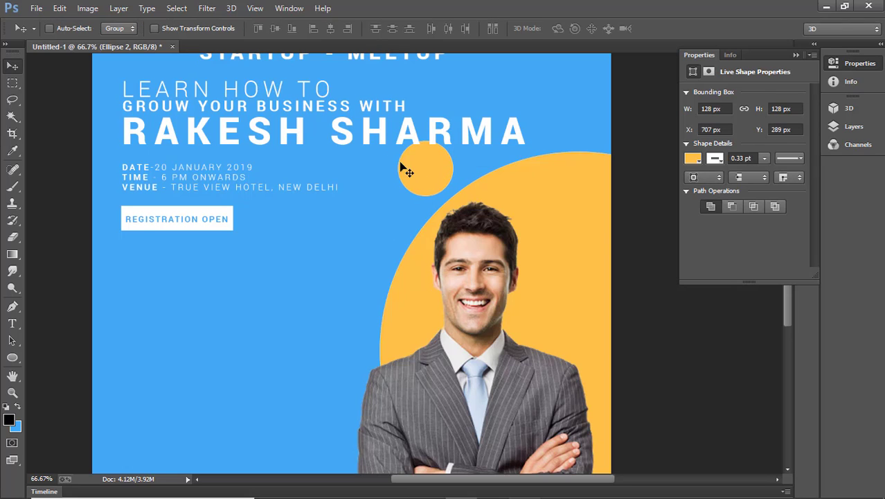
key("ctrl+t")
key("Return")
key("ctrl+t")
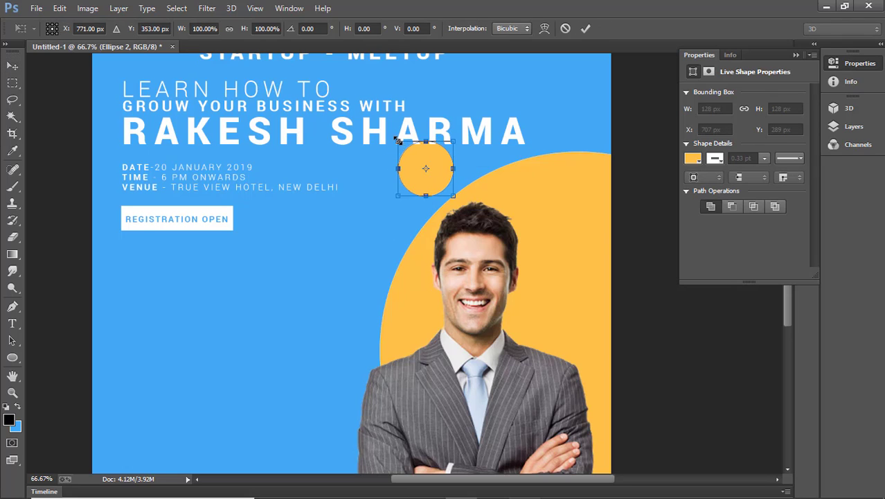
left_click_drag(399, 141, 388, 131)
key("Return")
Duplicate the circle below-left, fill the copy white and shrink it to about 87 px
left_click_drag(406, 172, 352, 233)
left_click(693, 158)
left_click(711, 215)
left_click(355, 284)
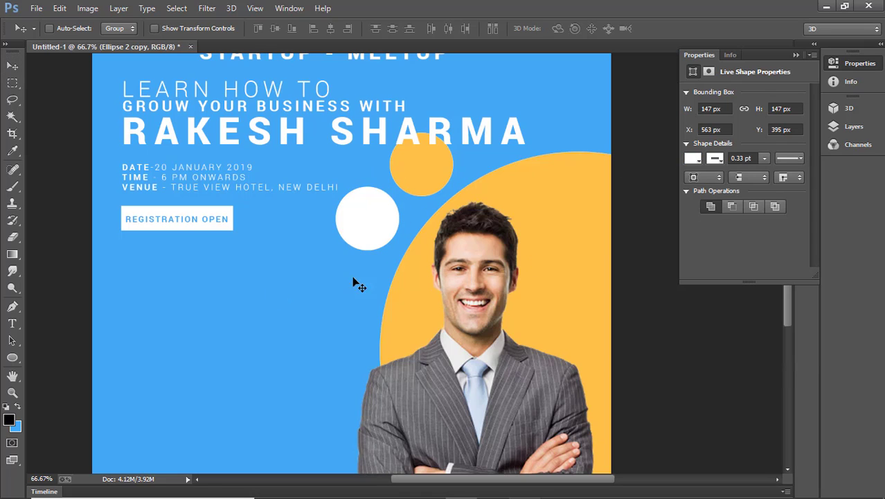
key("ctrl+t")
mouse_move(333, 184)
left_mouse_down()
mouse_move(360, 211)
mouse_move(394, 211)
left_mouse_up()
key("Return")
right_click(425, 177)
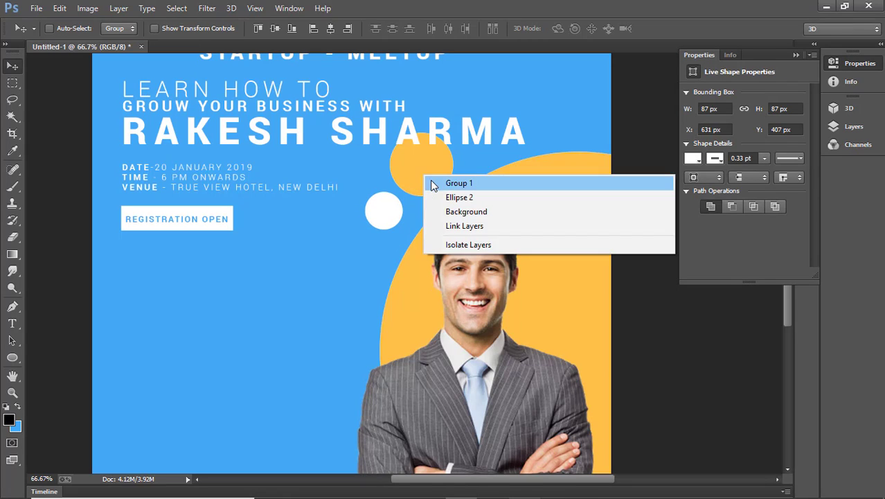
left_click(457, 183)
Place a white circle copy low, left of the photo, and enlarge it to 123 px
scroll(381, 217, "down", 1)
scroll(382, 217, "down", 1)
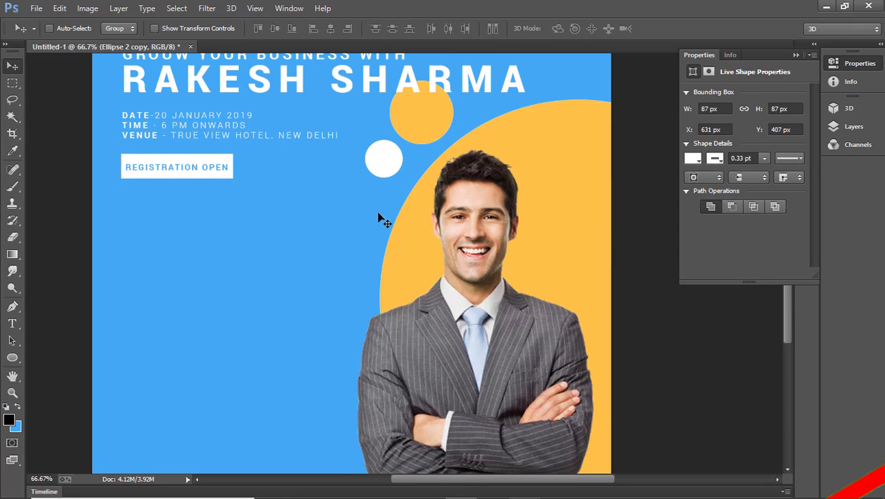
left_click_drag(381, 219, 328, 380)
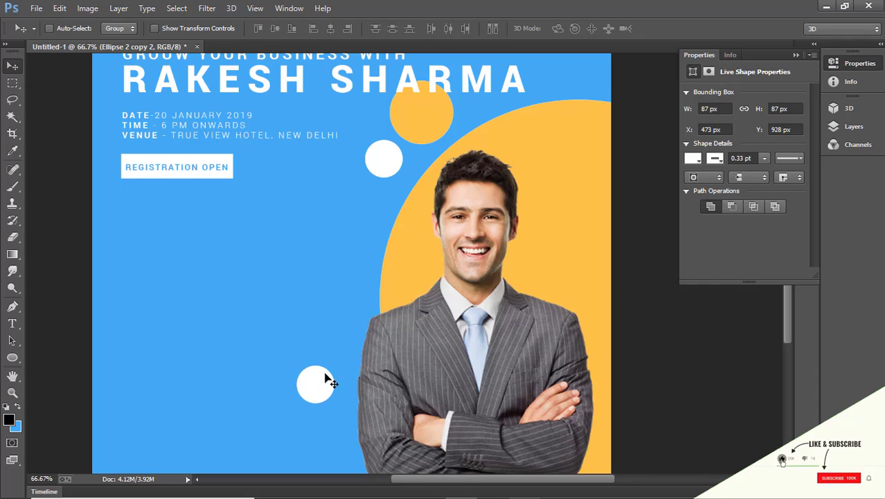
key("ctrl+t")
left_click_drag(337, 365, 344, 355)
key("Return")
key("ctrl+t")
key("Return")
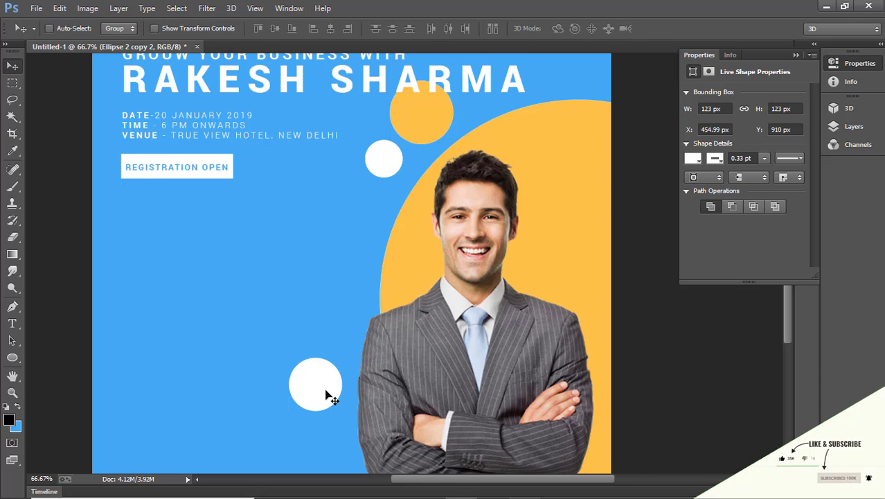
Add a second white circle copy to its left, shrunk to 41 px and nudged lower
left_click_drag(316, 401, 257, 391)
key("ctrl+t")
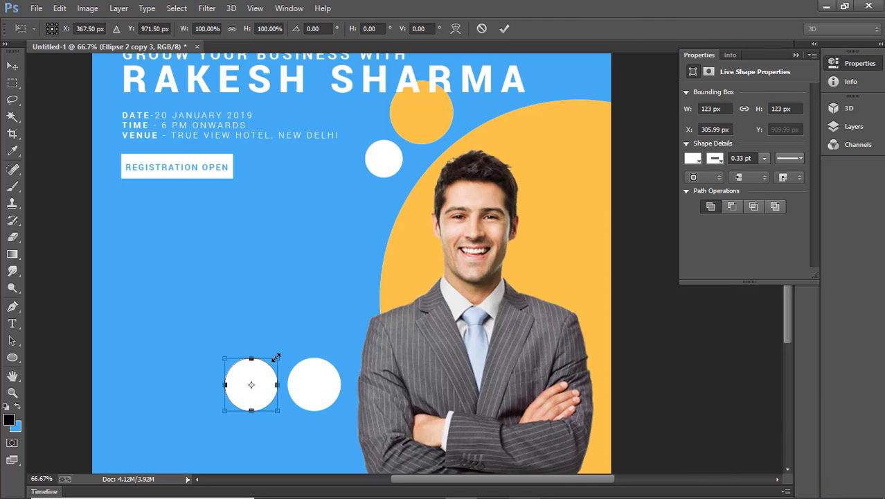
left_click_drag(275, 357, 239, 396)
key("Return")
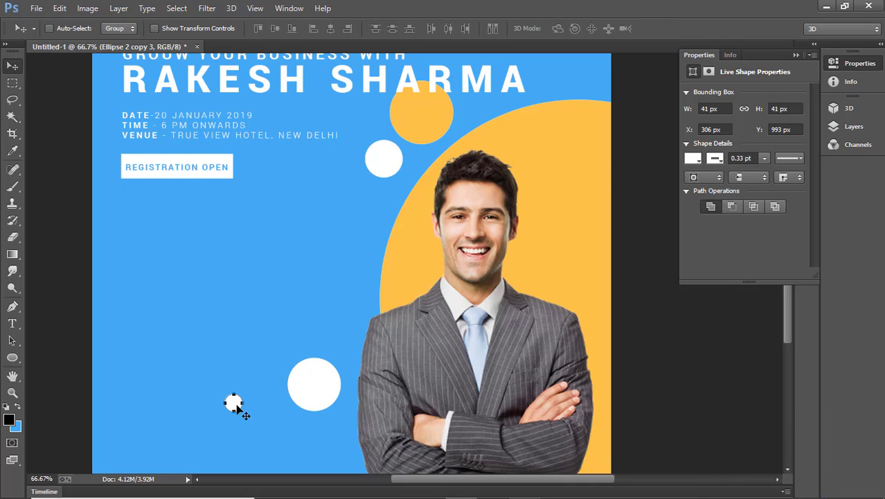
mouse_move(242, 413)
left_mouse_down()
mouse_move(284, 424)
mouse_move(260, 405)
left_mouse_up()
key("ctrl+t")
key("Return")
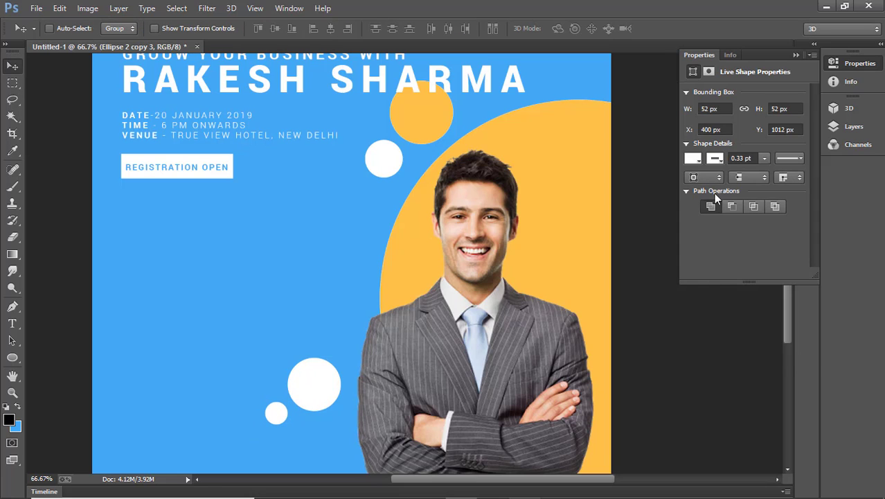
Add another circle copy above the white one and fill it orange
left_click(695, 159)
left_click(567, 284)
left_click(693, 159)
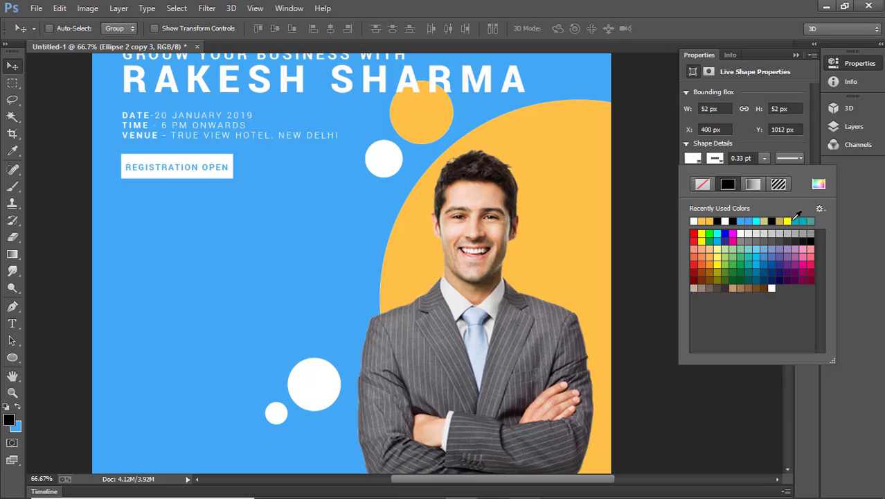
left_click_drag(316, 394, 309, 359)
left_click(599, 215)
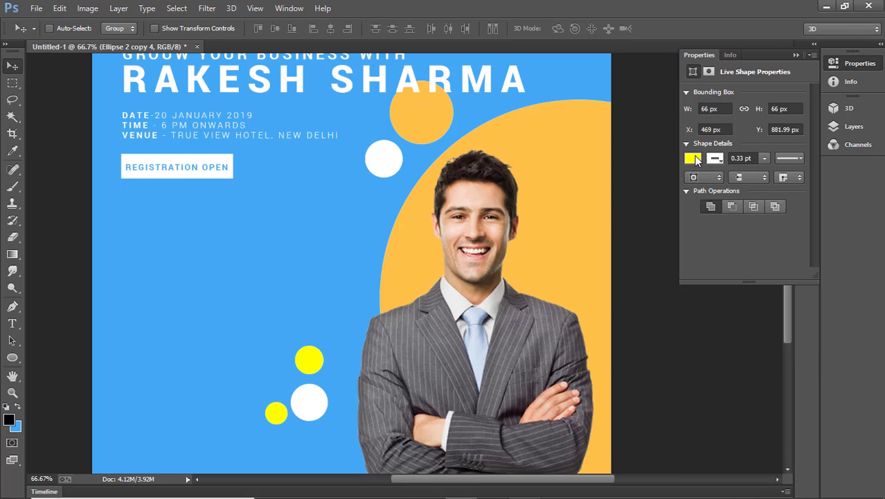
left_click(693, 159)
left_click(713, 220)
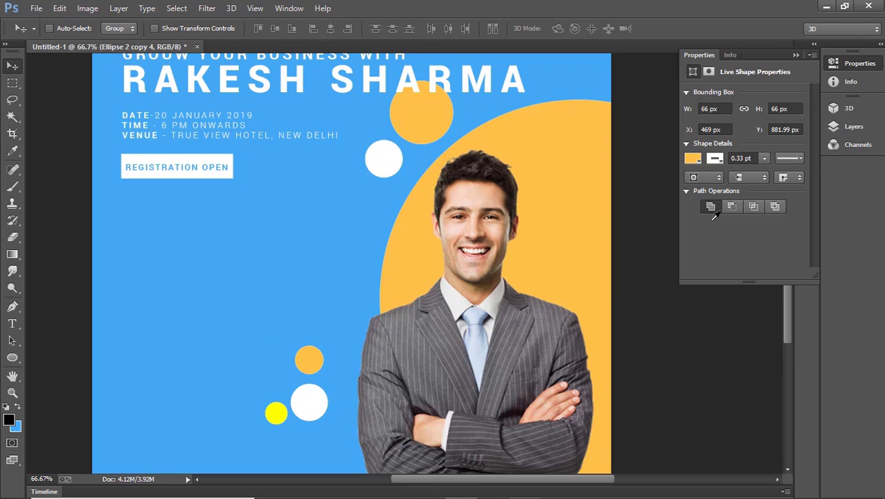
Shift the small circle cluster up and right and reposition the yellow circle
right_click(309, 402)
left_click(325, 403)
left_click_drag(322, 413, 330, 407)
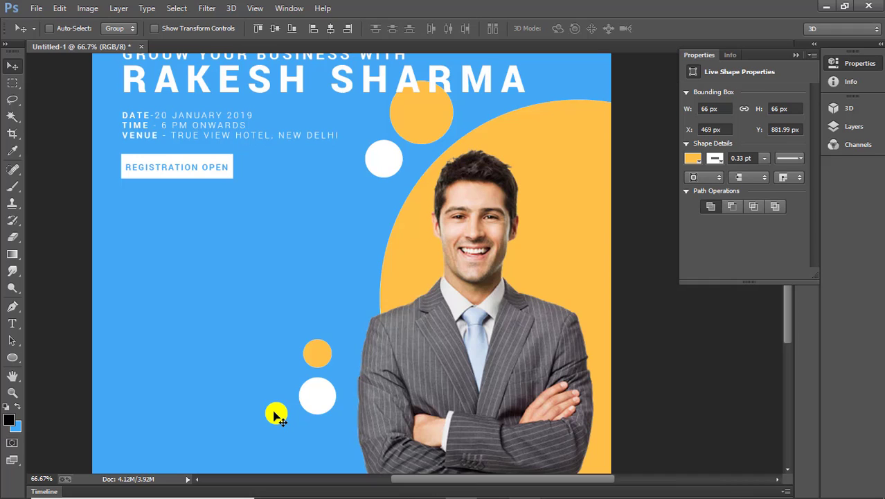
right_click(276, 414)
left_click(305, 424)
left_click_drag(276, 412, 298, 415)
Zoom out and move the small circle cluster down and left
key("ctrl+minus")
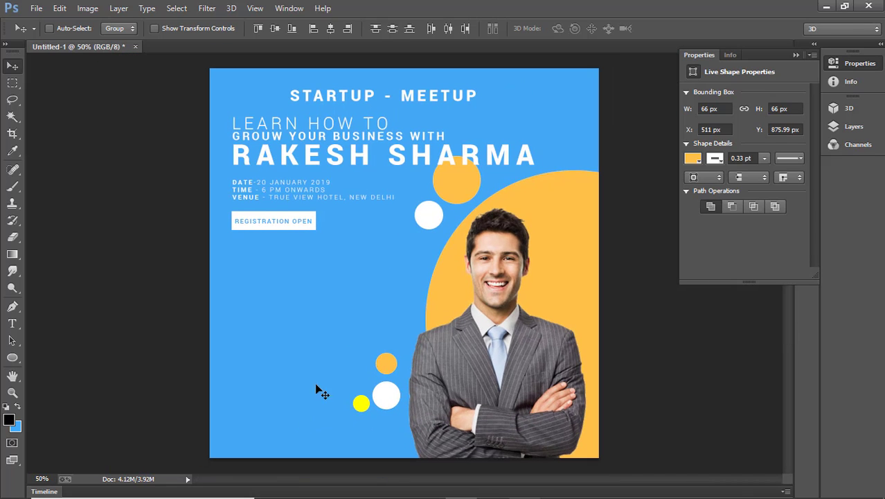
mouse_move(388, 380)
left_mouse_down()
mouse_move(384, 389)
mouse_move(396, 369)
left_mouse_up()
key("ctrl+t")
key("Return")
Enlarge the upper orange circle (Ellipse 2)
right_click(460, 175)
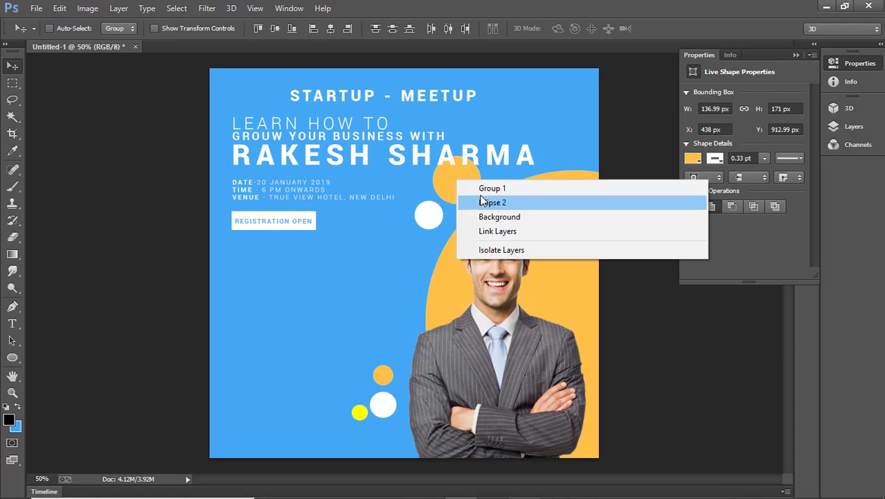
left_click(480, 199)
key("ctrl+t")
left_click_drag(483, 153, 520, 134)
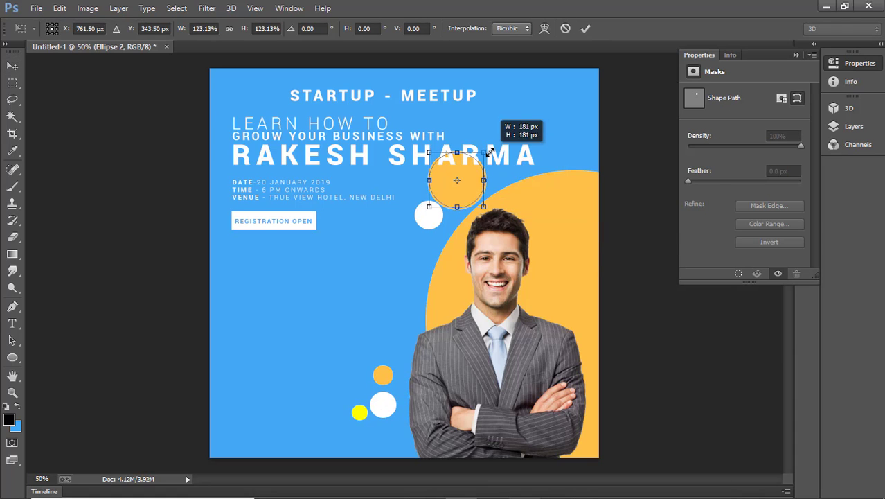
key("Return")
Duplicate the large orange circle into the top-left, stacked just above Background
key("v")
left_click(854, 126)
mouse_move(579, 283)
left_mouse_down()
mouse_move(349, 196)
mouse_move(201, 104)
mouse_move(208, 155)
left_mouse_up()
left_click_drag(234, 212, 216, 214)
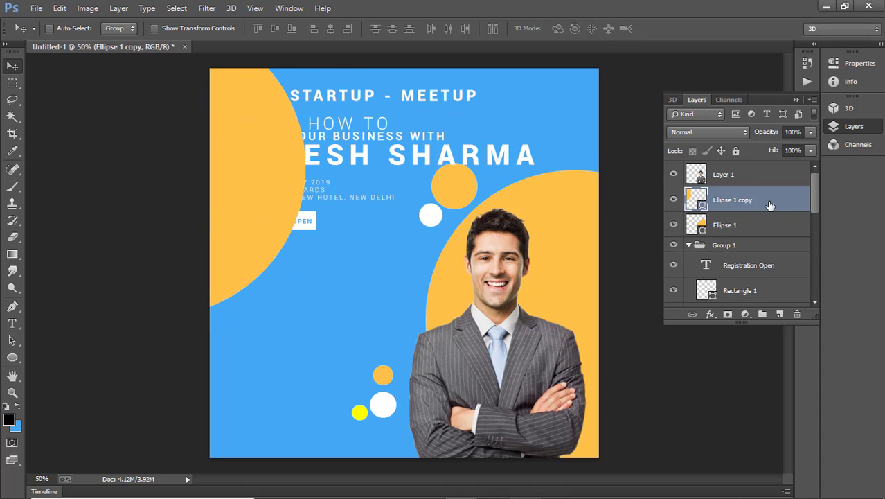
left_click_drag(748, 200, 750, 313)
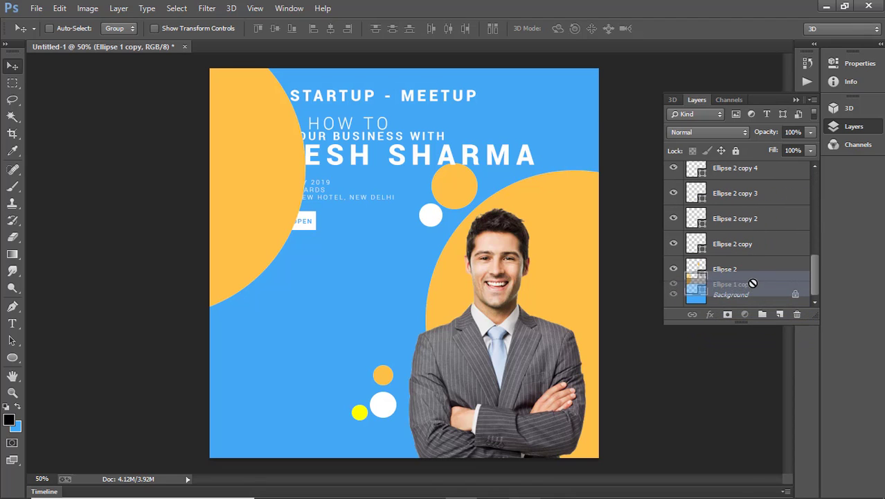
left_click_drag(750, 313, 752, 277)
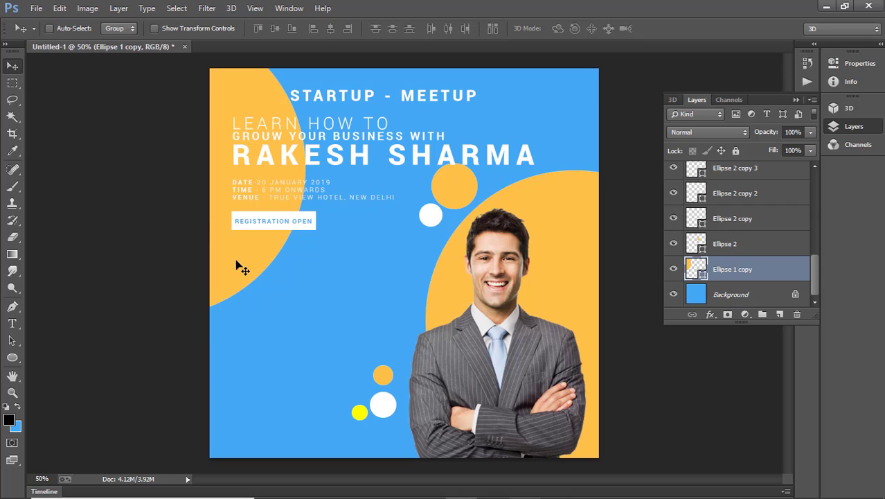
left_click_drag(242, 267, 225, 258)
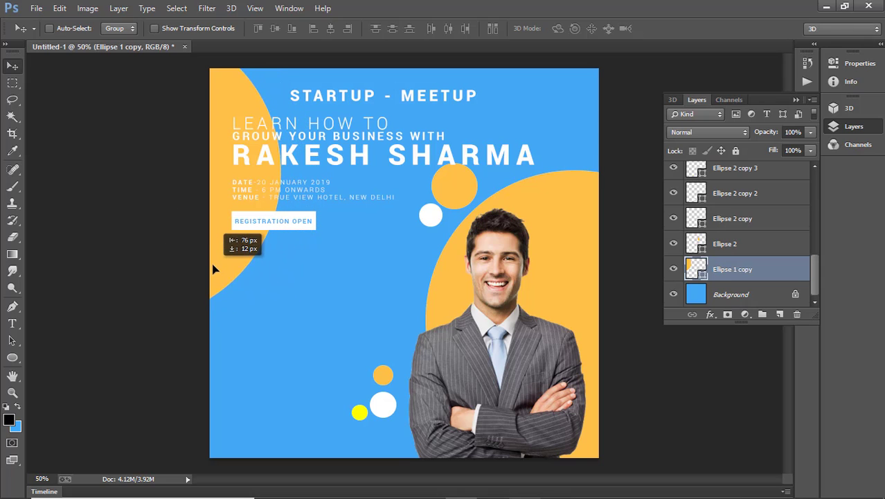
Move the yellow circle lower and shift the text group right and down
left_click_drag(225, 258, 219, 248)
right_click(320, 164)
left_click(321, 164)
left_click_drag(330, 163, 352, 166)
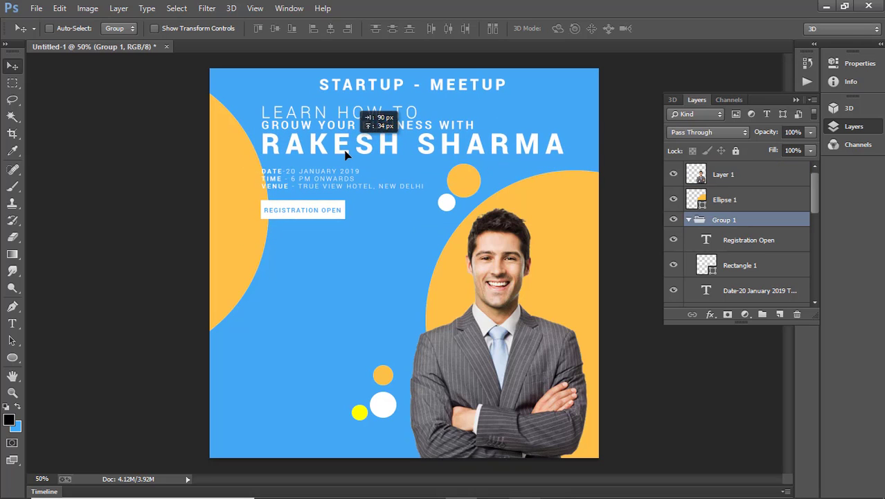
Scale the text group down slightly, move it lower, and raise it to the top of the stack
key("ctrl+t")
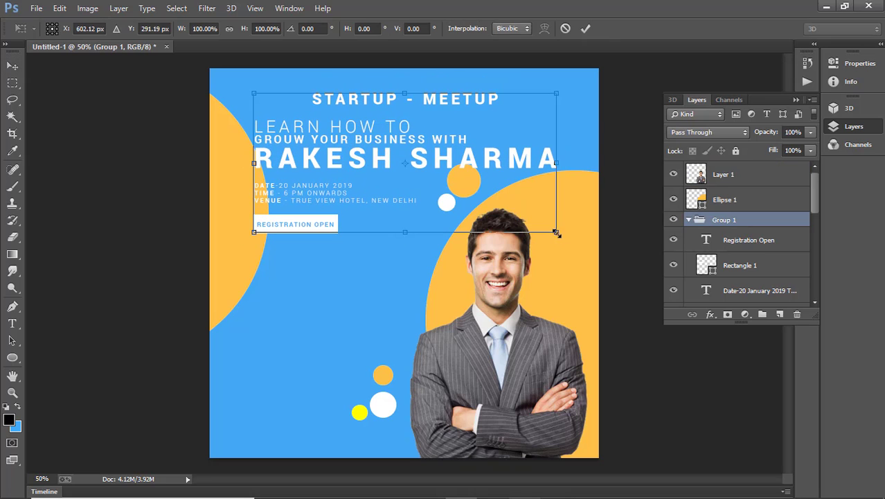
left_click_drag(556, 233, 524, 216)
key("Return")
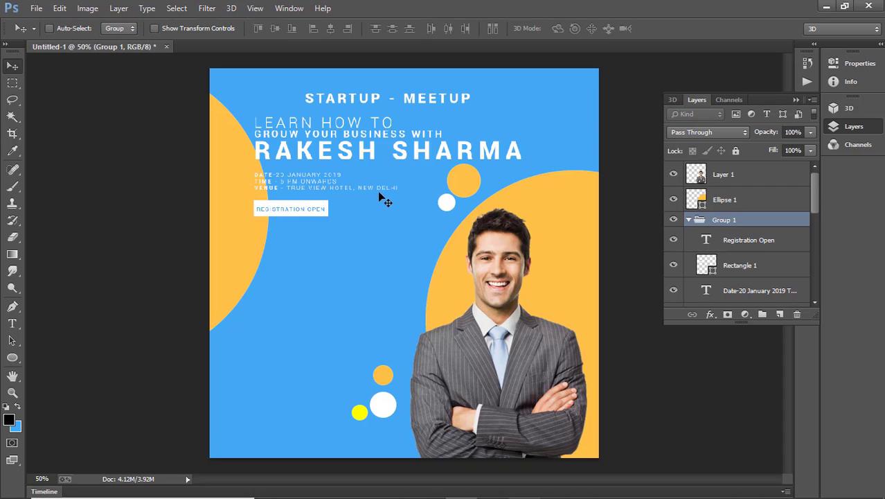
left_click_drag(368, 133, 339, 205)
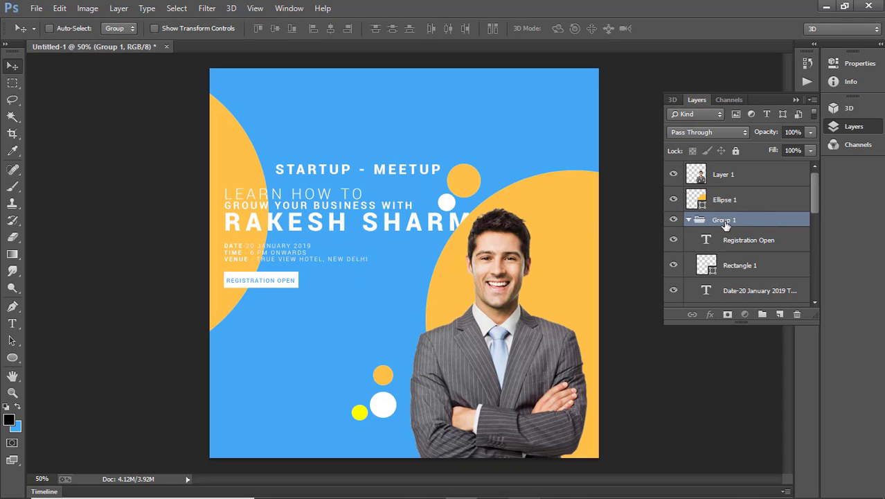
left_click_drag(725, 220, 725, 169)
key("ctrl+1")
left_click(208, 125, "ctrl")
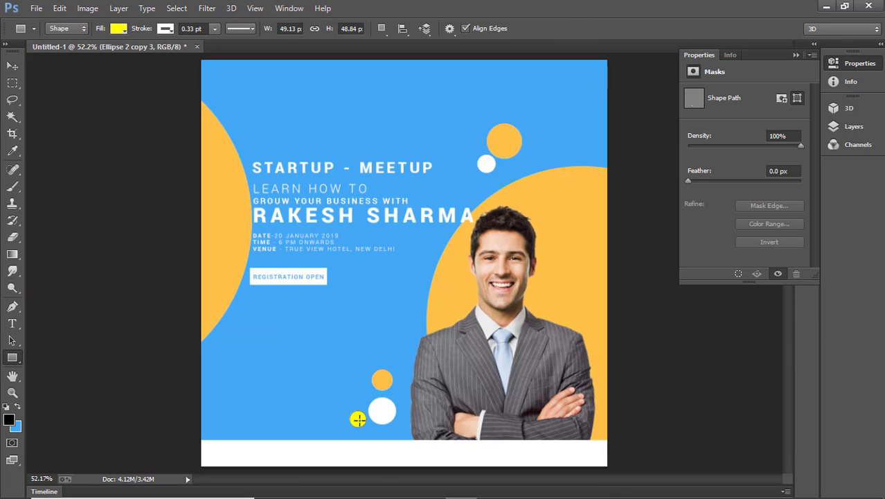
Start a white rectangle at the poster's bottom and turn the small circle orange
left_click(391, 403)
key("Escape")
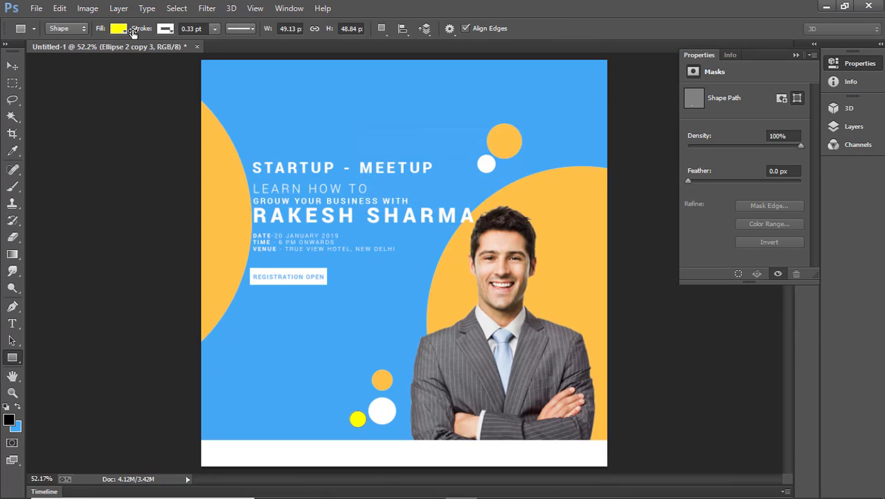
left_click(121, 29)
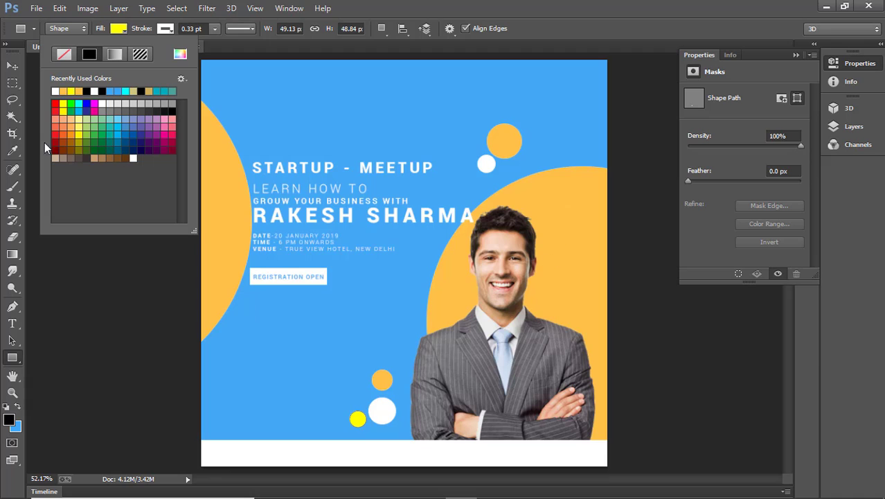
left_click(64, 91)
key("Return")
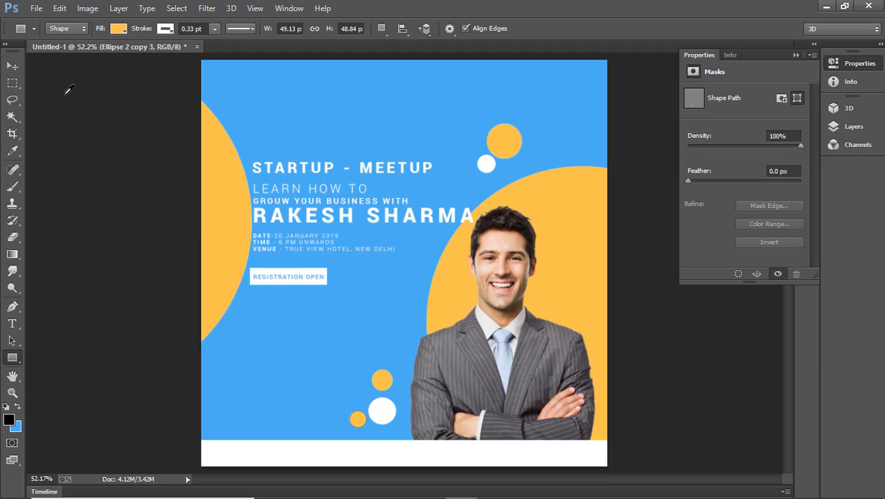
left_click(12, 66)
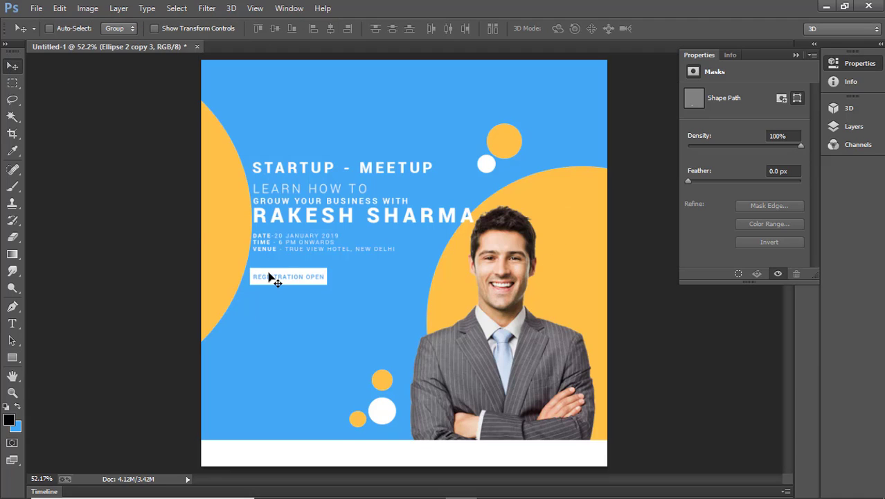
scroll(288, 264, "down", 3)
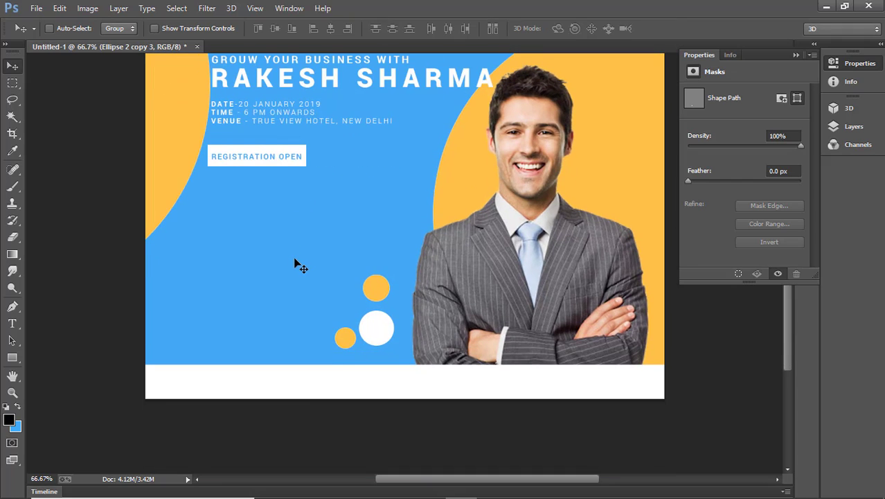
scroll(295, 263, "up", 2)
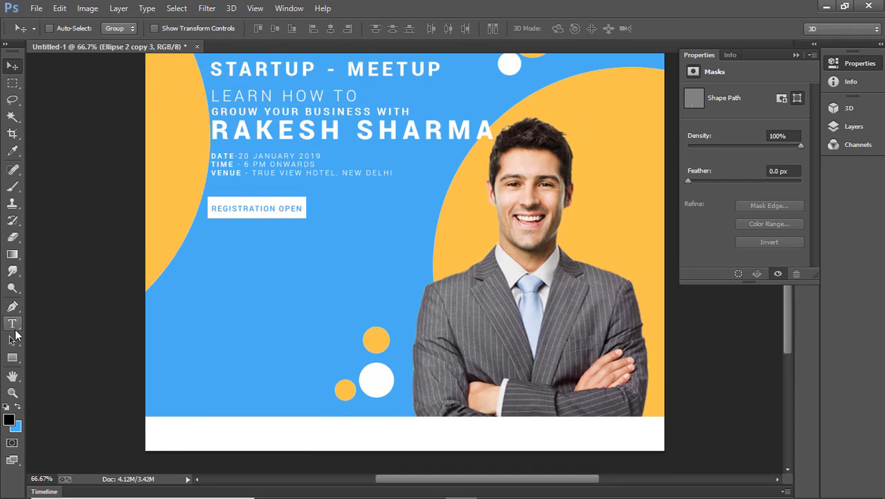
left_click(16, 328)
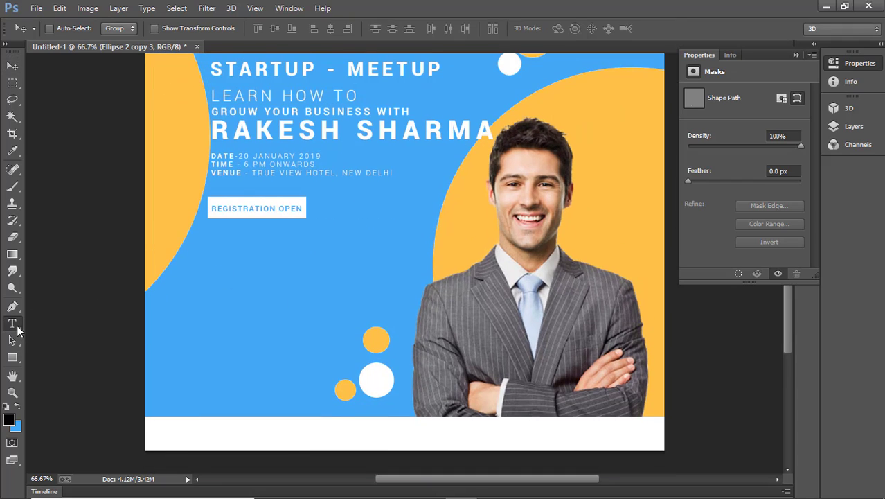
left_click(192, 428)
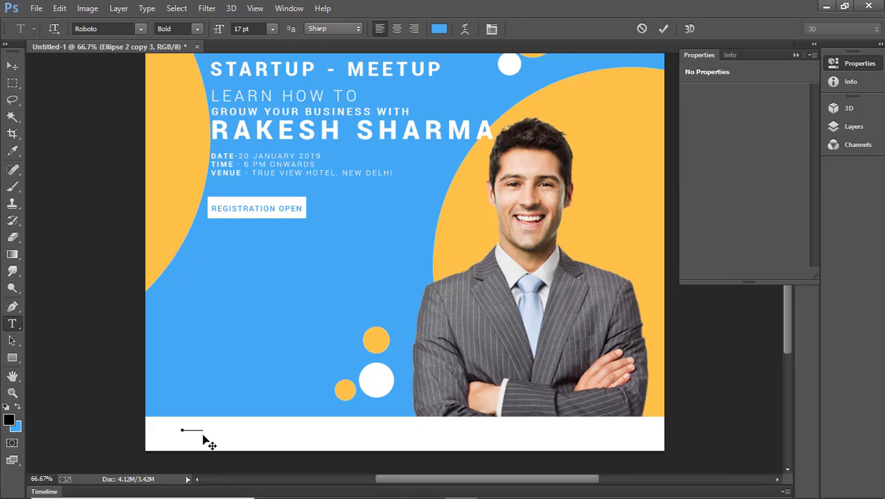
key("ctrl")
left_click(439, 29)
left_click(594, 115)
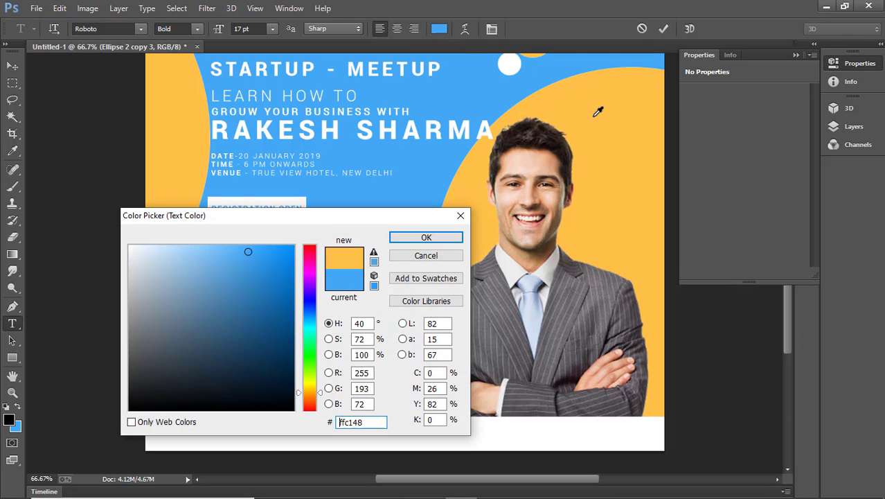
key("Return")
key("Escape")
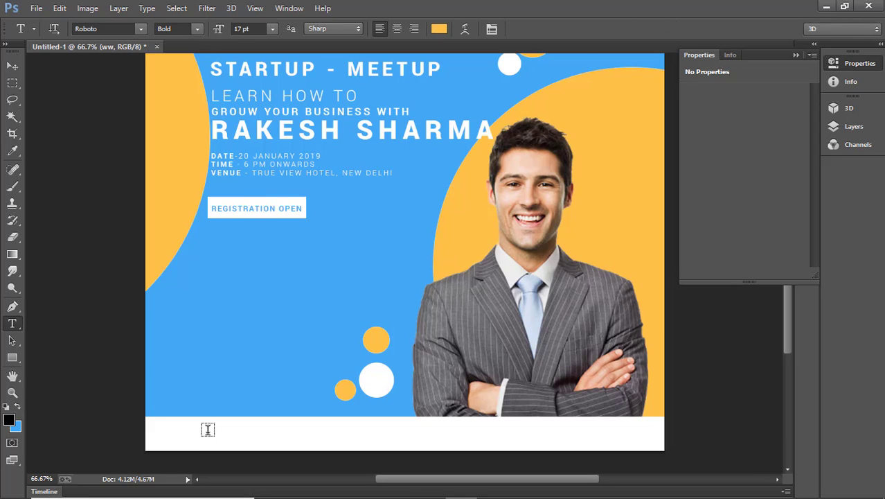
left_click(853, 126)
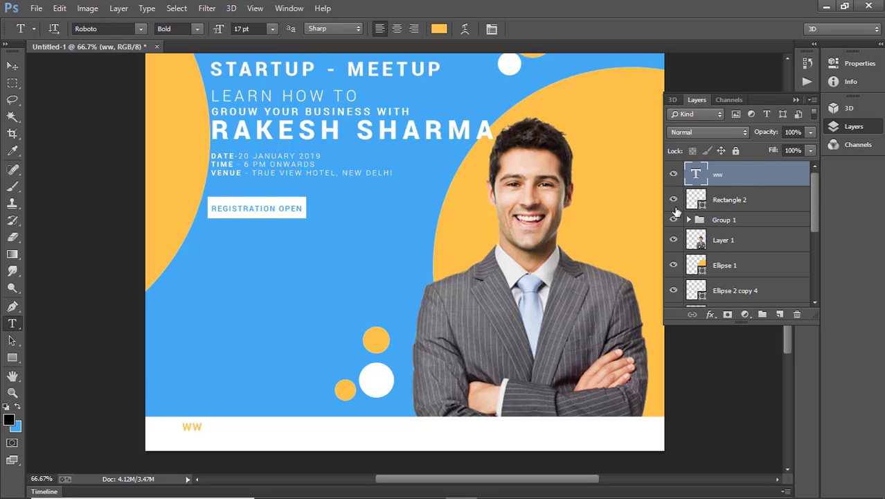
key("Return")
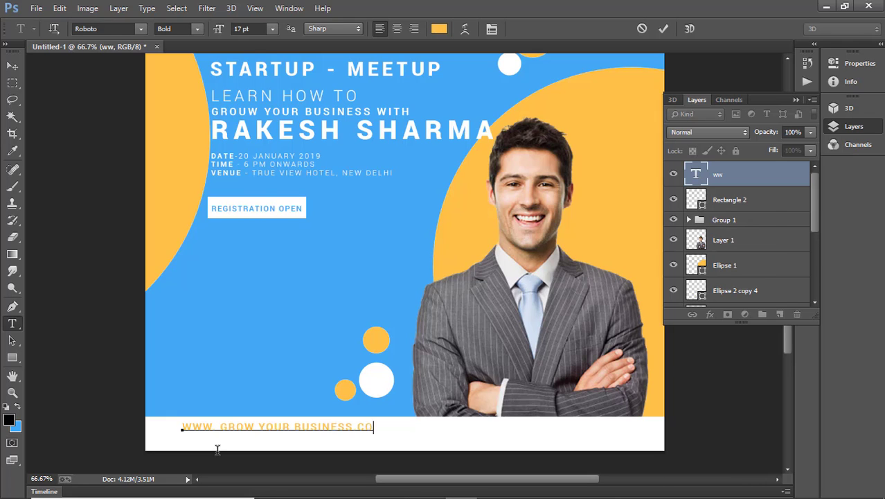
key("ctrl+plus")
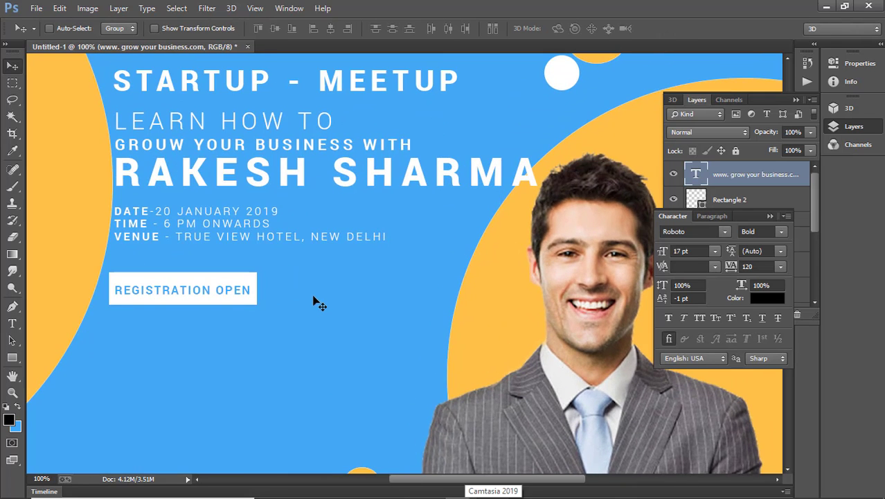
scroll(315, 299, "up", 2)
right_click(263, 206)
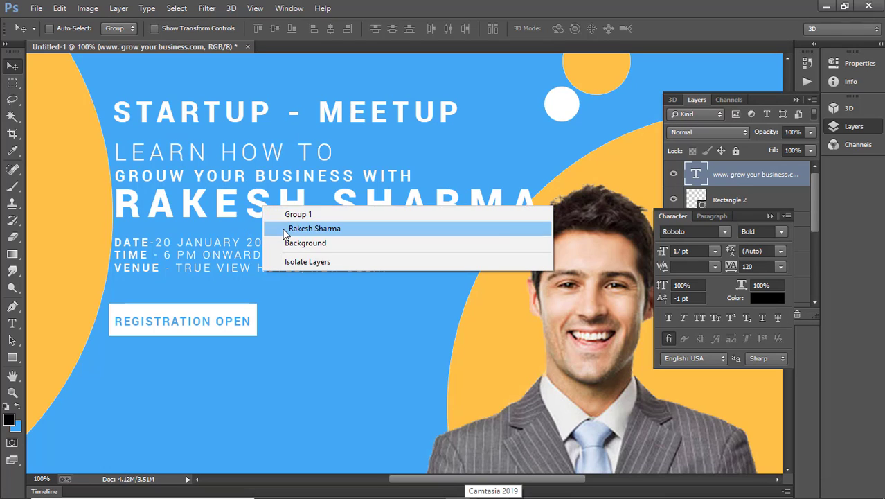
left_click(287, 229)
left_click(11, 357)
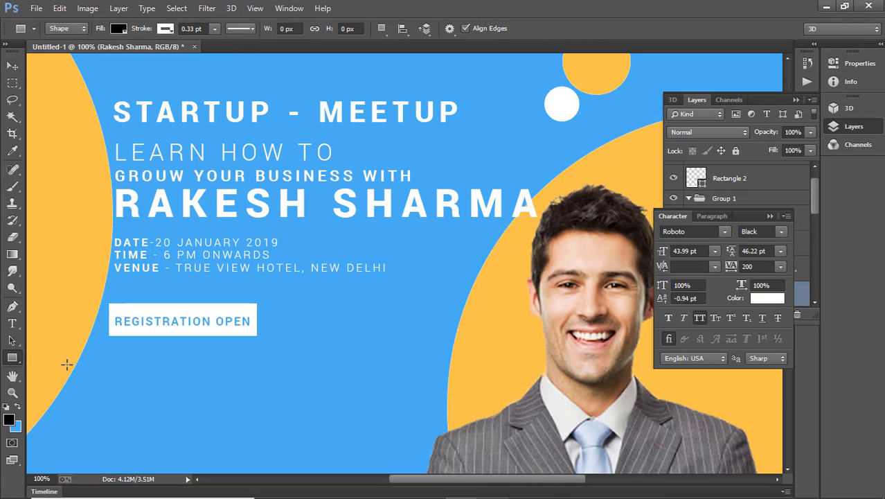
right_click(18, 358)
left_click(69, 407)
left_click_drag(117, 225, 464, 243)
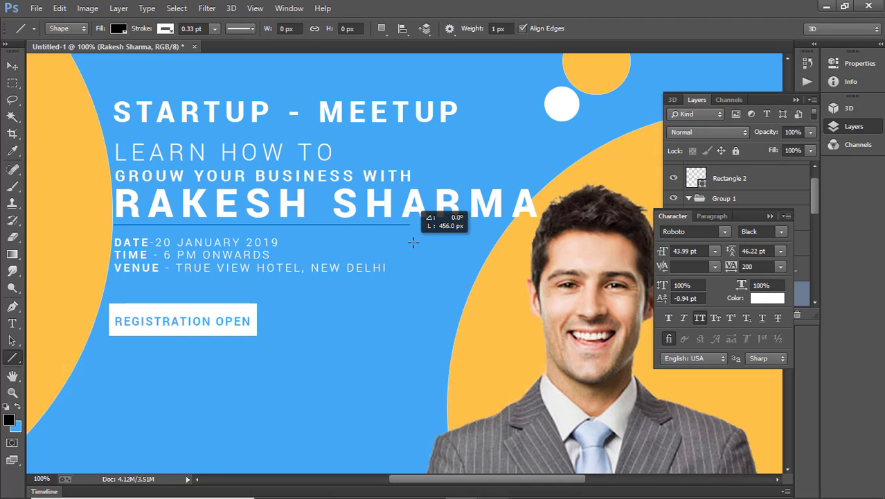
left_click_drag(464, 242, 415, 241)
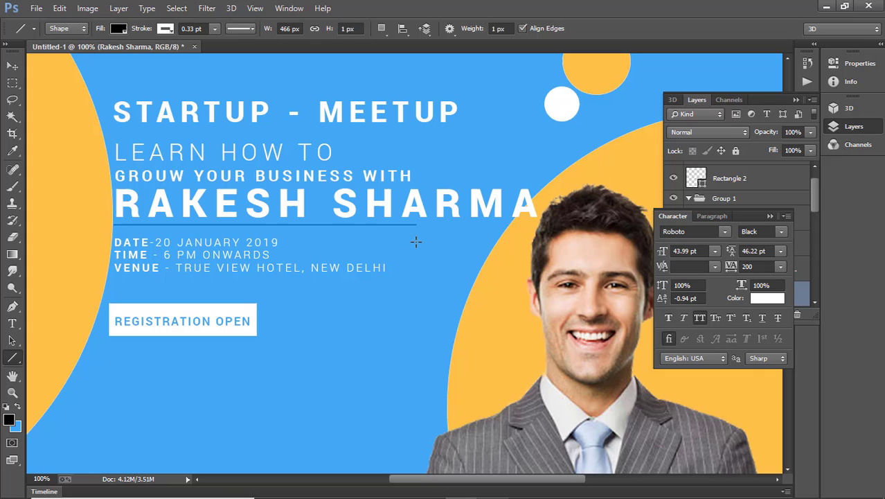
Give the line no stroke colour, a white fill and a 1 pt stroke width
left_click(172, 30)
left_click(123, 31)
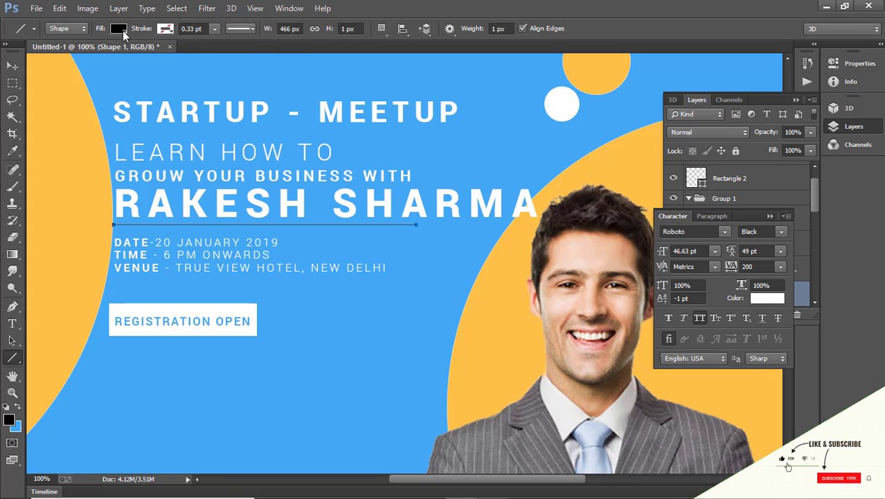
left_click(123, 28)
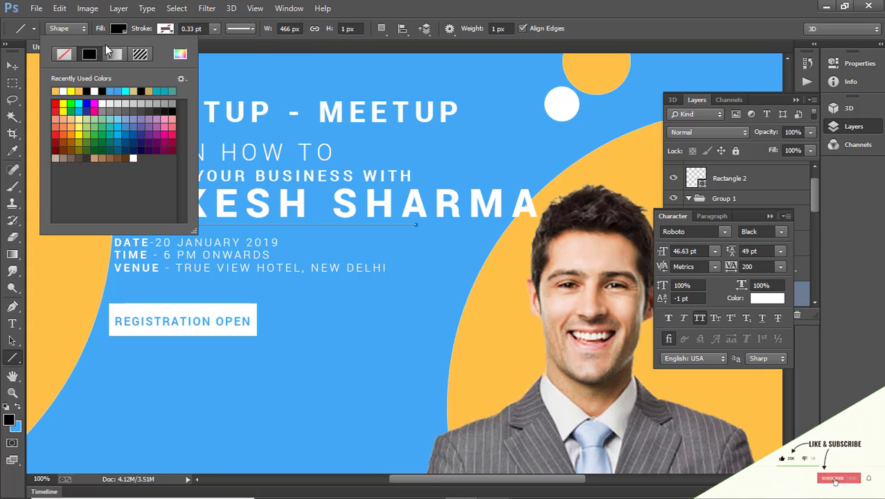
left_click(63, 90)
key("Return")
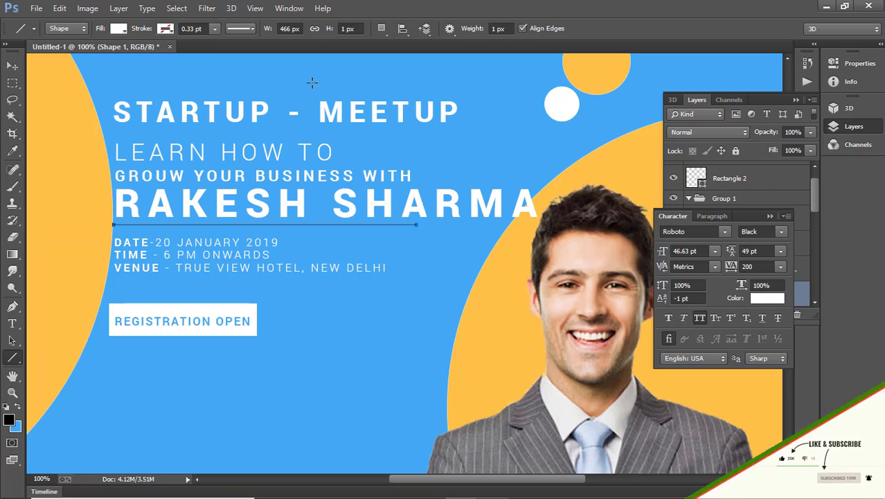
left_click(203, 29)
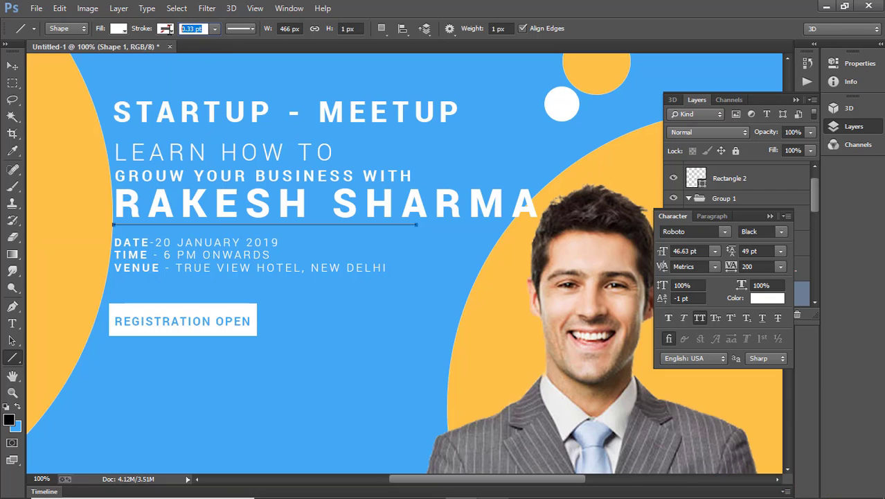
type("1")
key("Return")
Nudge the underline right, enlarge the date and venue text, and move it slightly lower
left_click(8, 66)
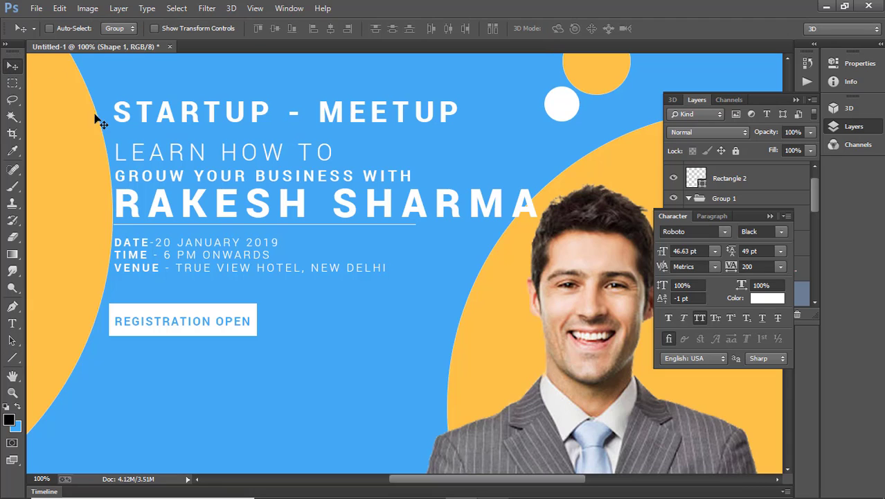
left_click_drag(256, 234, 258, 232)
right_click(136, 272)
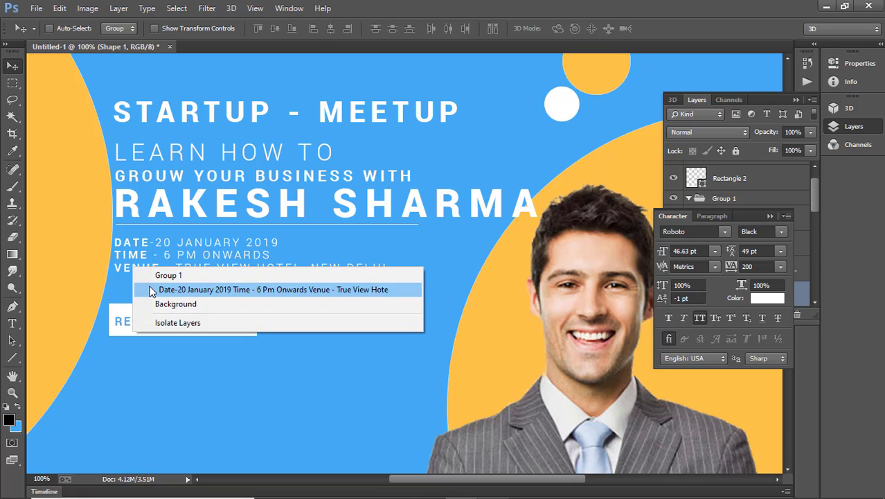
left_click(149, 288)
key("ctrl+t")
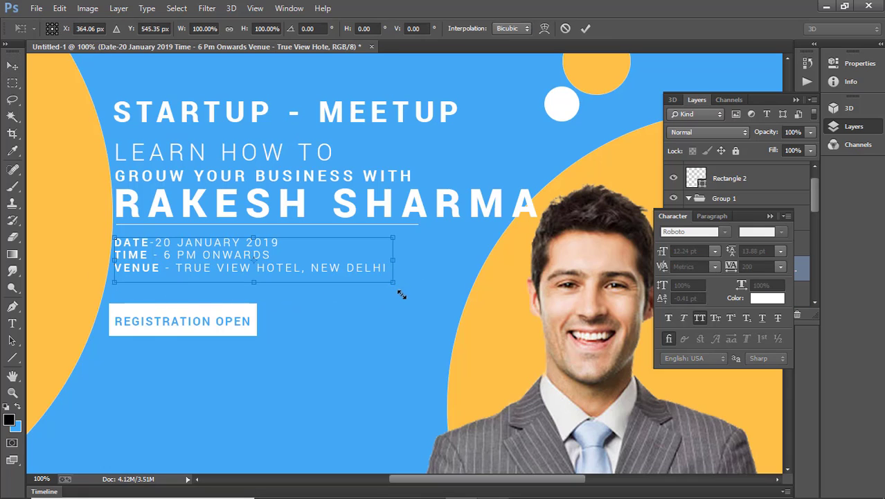
left_click_drag(389, 283, 412, 298)
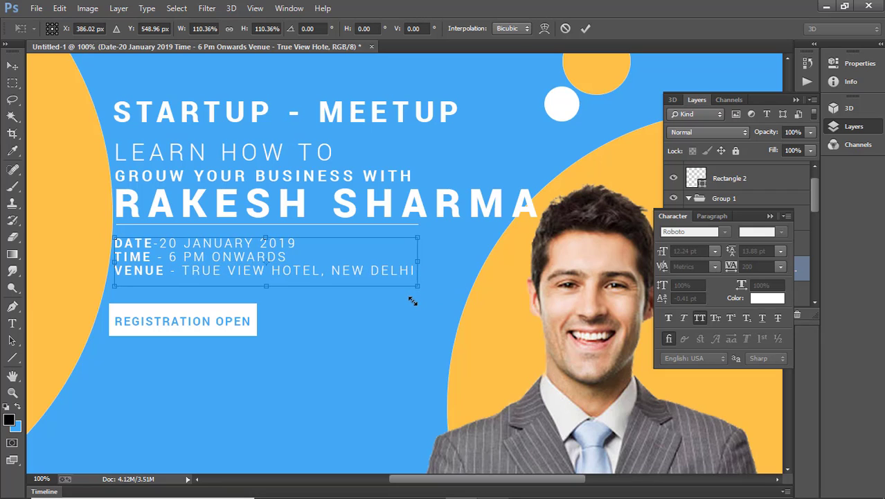
key("Return")
scroll(296, 302, "up", 1)
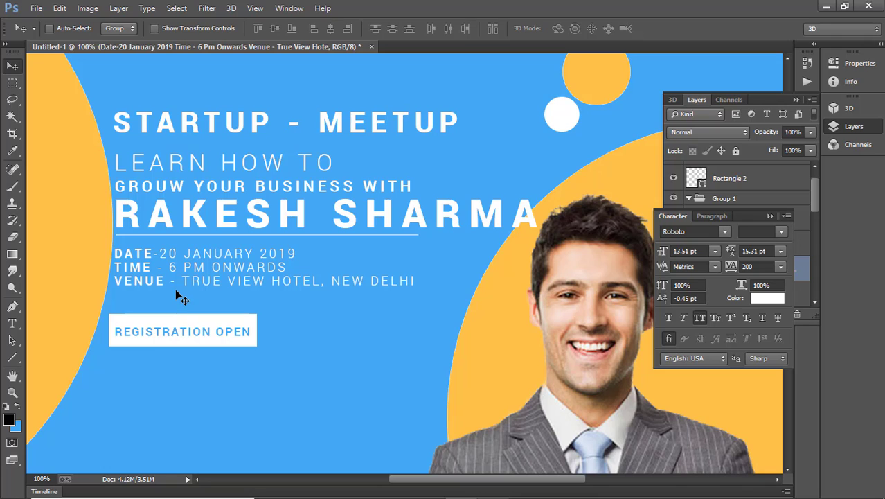
key("Down")
key("Down")
key("Down")
key("Down")
key("Down")
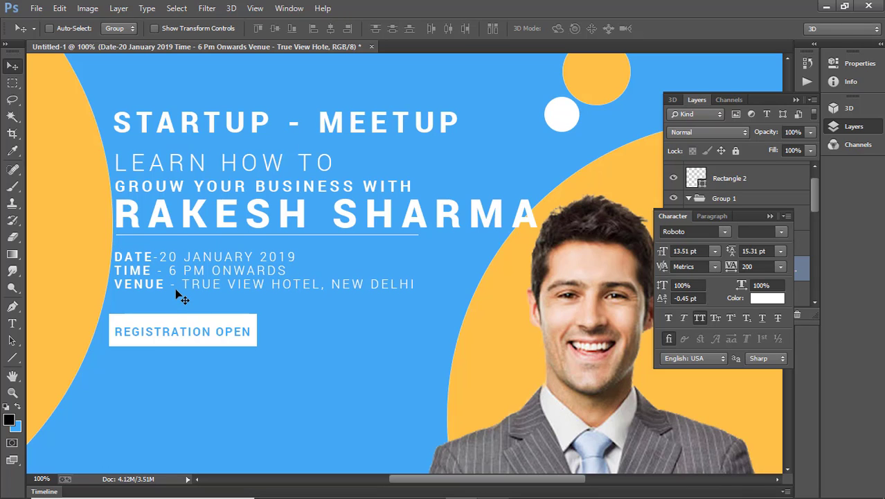
key("ctrl+0")
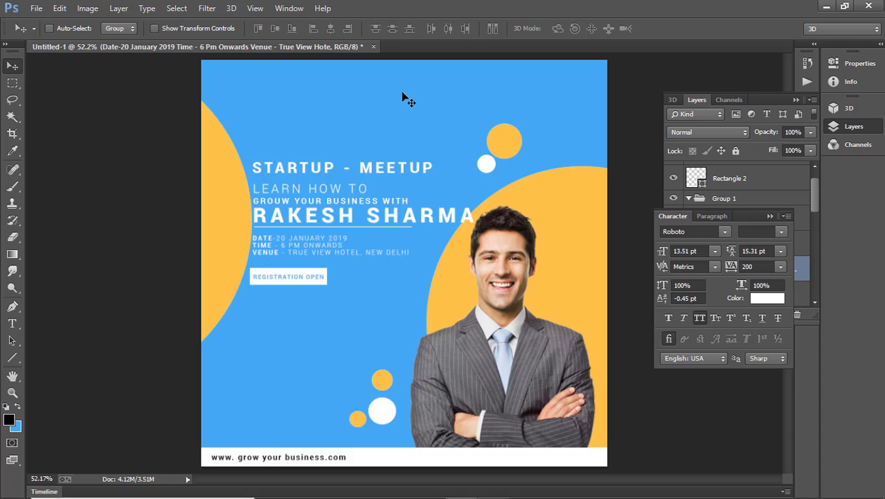
Open the logo image file in Photoshop
left_click(36, 7)
left_click(41, 33)
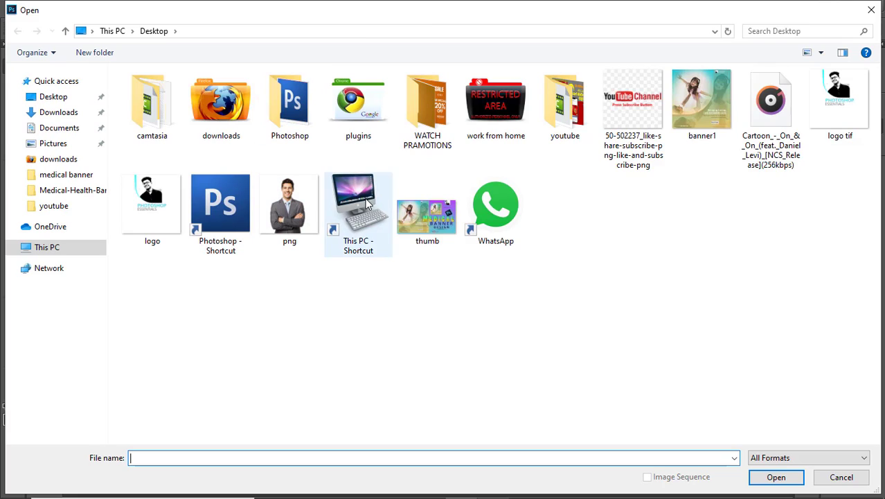
left_click(851, 120)
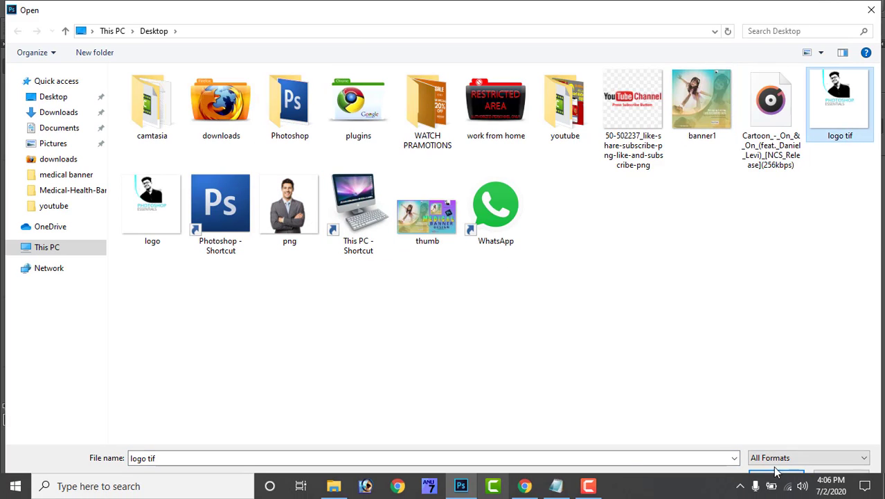
left_click(140, 224)
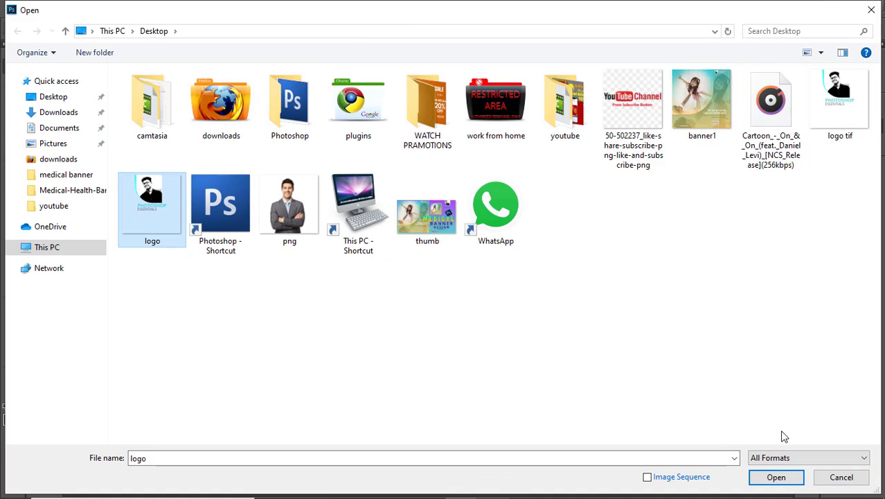
left_click(776, 476)
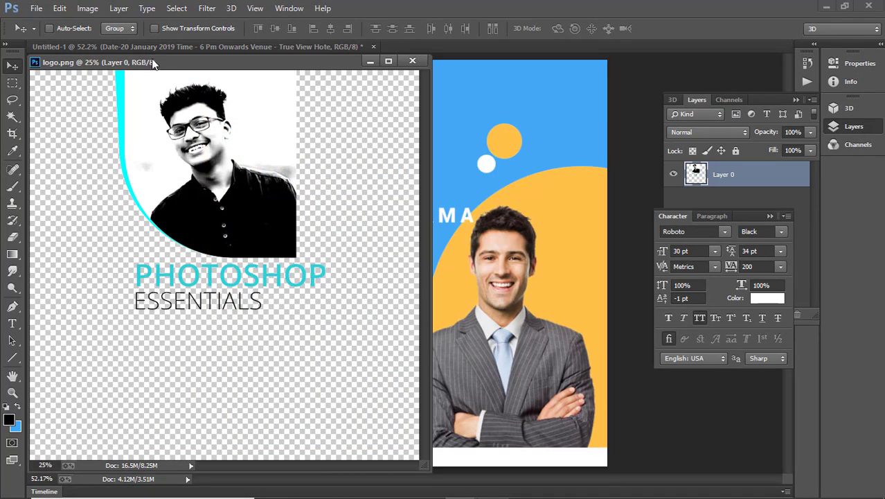
Drag the logo into the poster document and convert its layer to a Smart Object
mouse_move(156, 61)
left_mouse_down()
mouse_move(549, 131)
mouse_move(525, 47)
left_mouse_up()
left_click_drag(416, 145, 415, 207)
key("ctrl+t")
key("ctrl+minus")
key("Return")
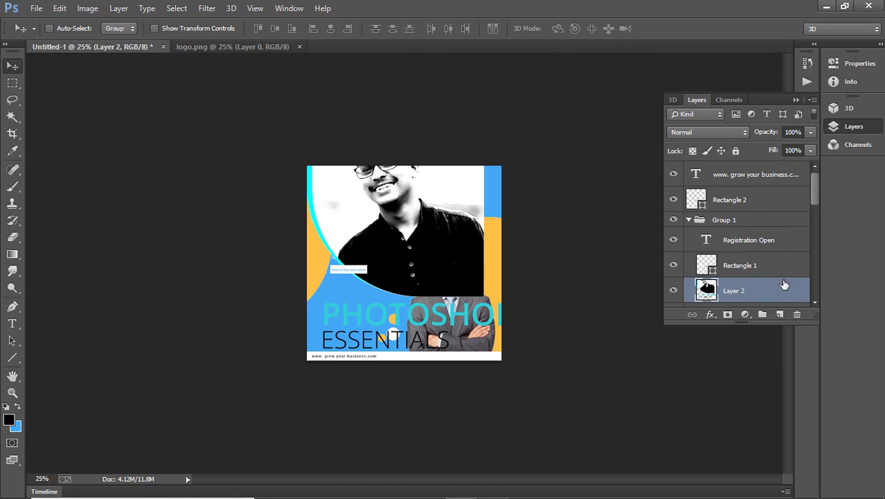
right_click(781, 288)
left_click(537, 184)
Shrink the logo to about a third and place it in the poster's top-right corner
key("ctrl+t")
mouse_move(502, 330)
left_mouse_down()
mouse_move(384, 166)
mouse_move(467, 202)
left_mouse_up()
mouse_move(501, 241)
left_mouse_down()
mouse_move(485, 207)
mouse_move(468, 198)
left_mouse_up()
key("Return")
key("ctrl+plus")
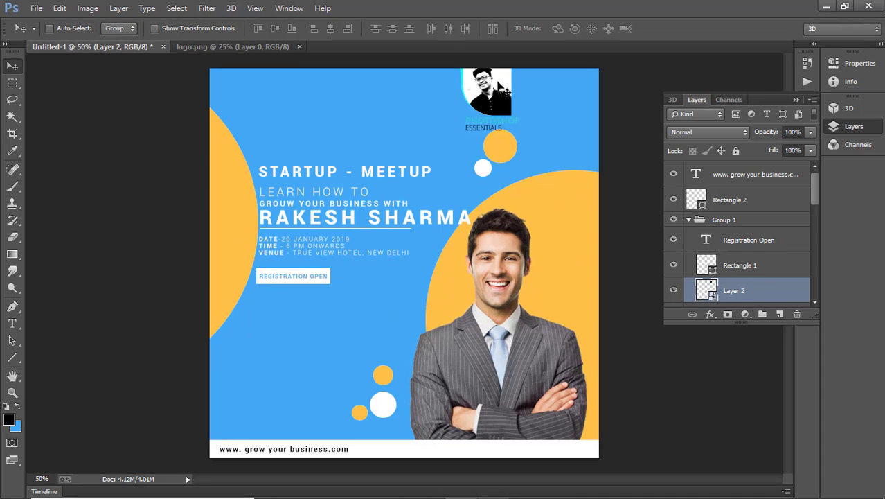
mouse_move(535, 110)
left_mouse_down()
mouse_move(602, 109)
mouse_move(577, 109)
left_mouse_up()
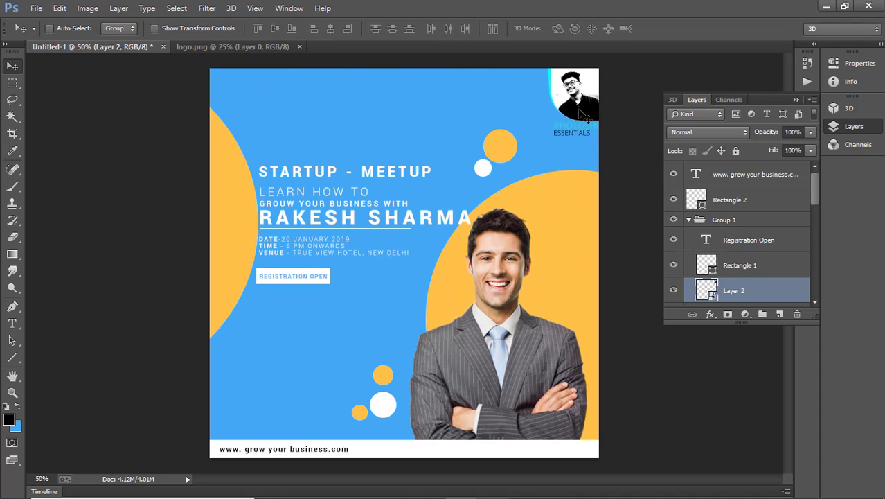
key("ctrl+t")
left_click_drag(530, 125, 550, 117)
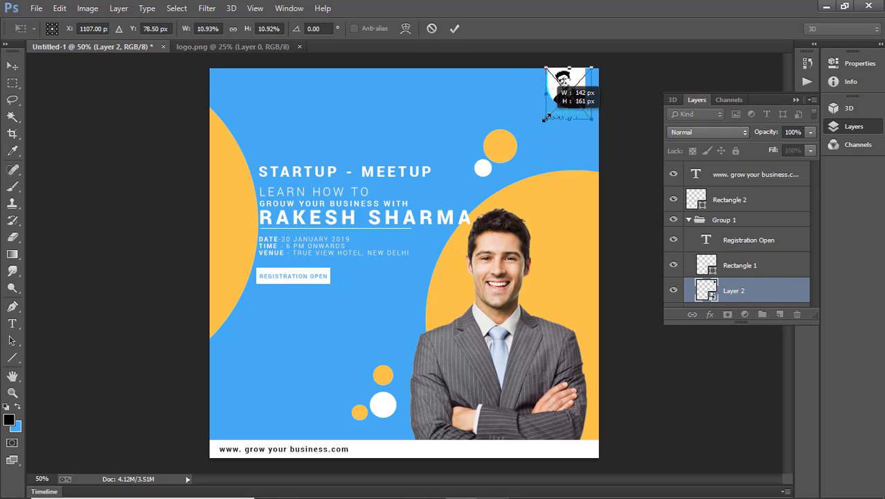
key("Return")
key("ctrl+plus")
key("ctrl+plus")
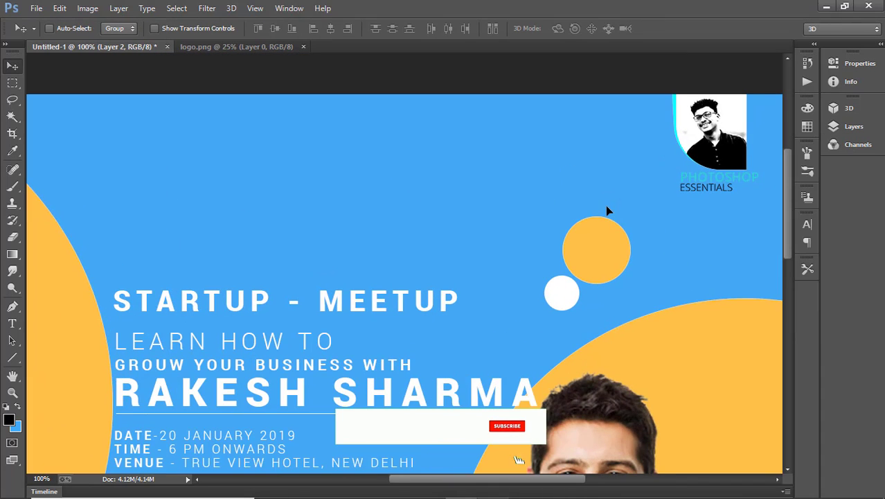
Copy the marquee-selected PHOTOSHOP ESSENTIALS logo wording onto a new layer
key("m")
left_click_drag(647, 169, 784, 251)
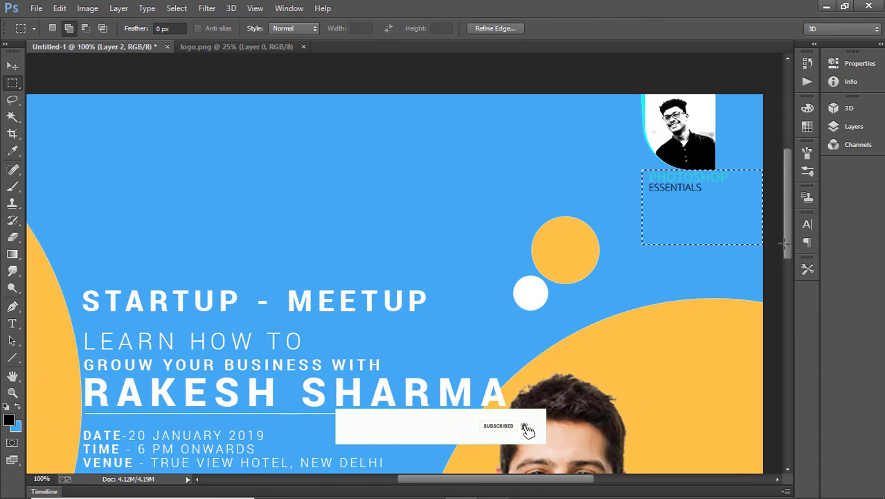
key("v")
left_click(854, 126)
left_click_drag(768, 105, 836, 165)
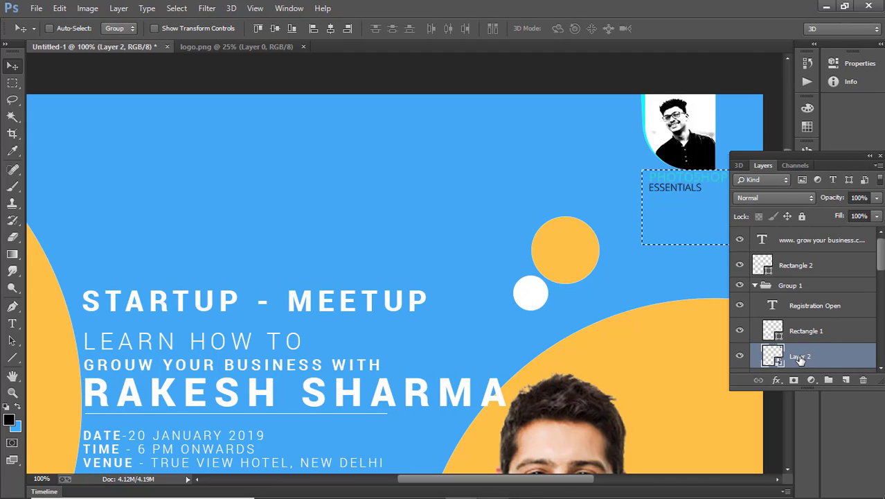
key("ctrl+j")
Give the copied wording layer a white Color Overlay, comparing it against the original logo
double_click(779, 356)
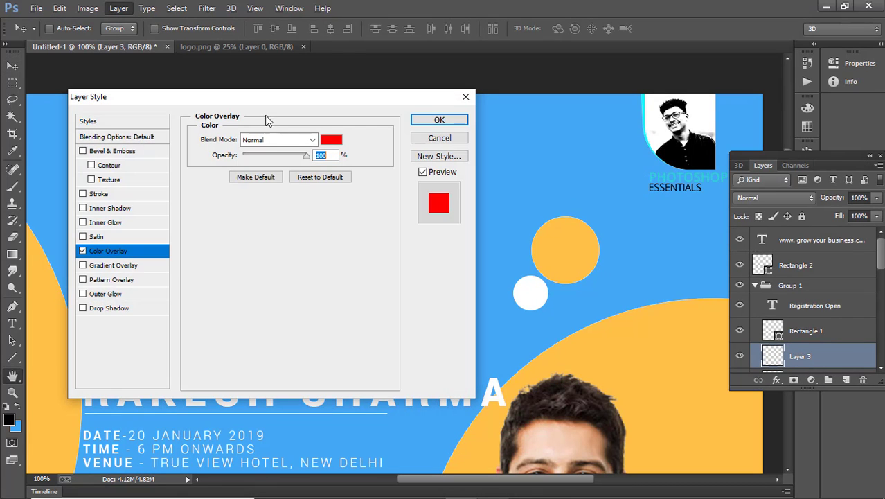
left_click(332, 139)
left_click(452, 180)
left_click(439, 118)
scroll(779, 346, "down", 2)
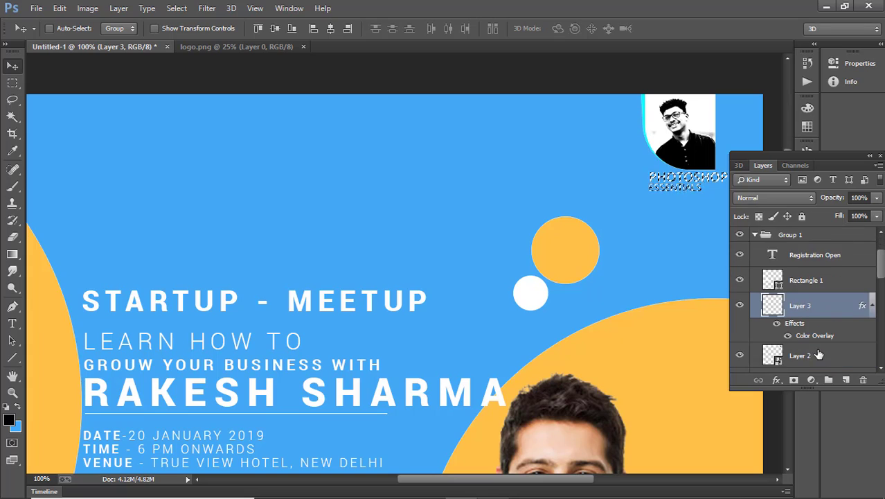
left_click(739, 330)
left_click(740, 331)
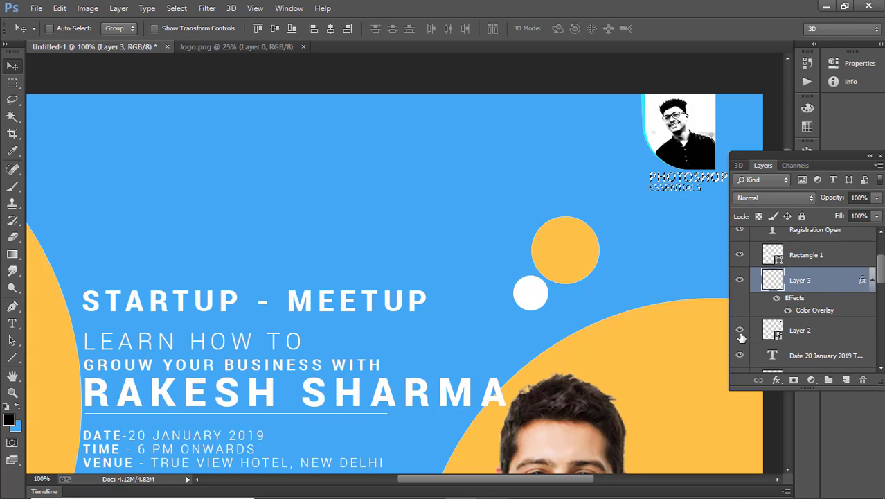
Rasterize the original logo layer after the Delete attempt fails
left_click(810, 330)
key("Delete")
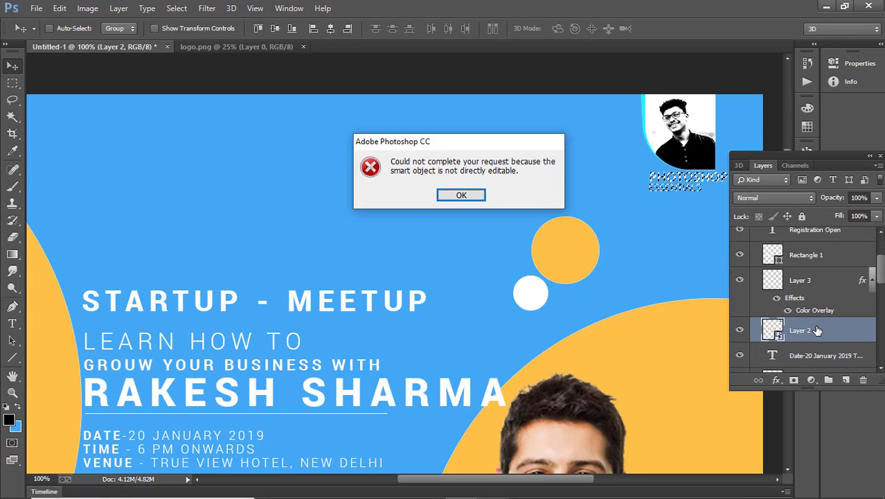
key("Return")
right_click(809, 333)
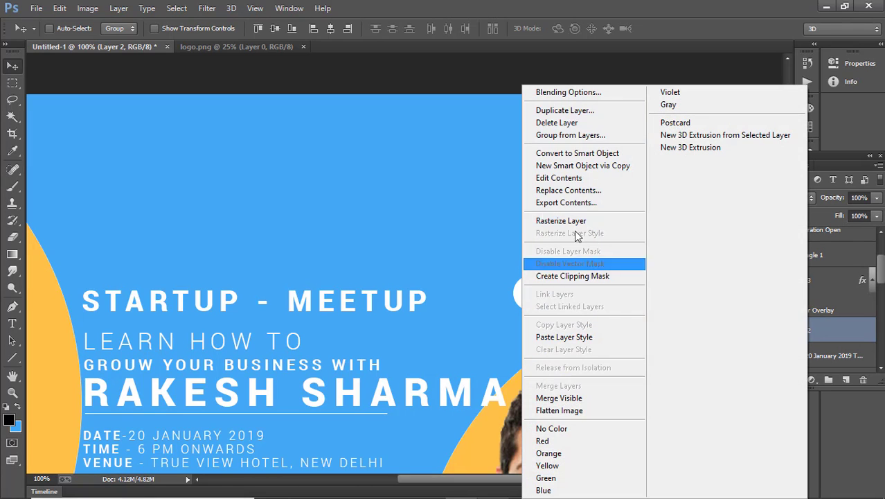
left_click(568, 220)
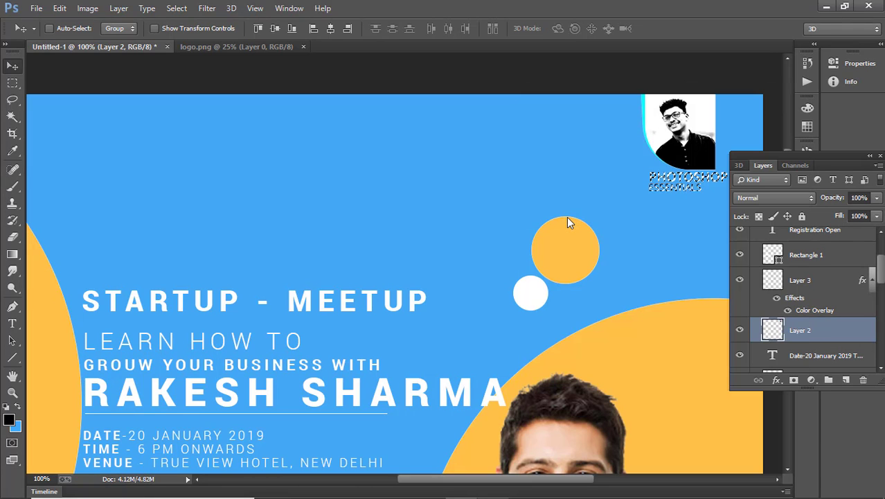
Deselect, close the Layers panel and fit the whole poster on screen
key("ctrl+d")
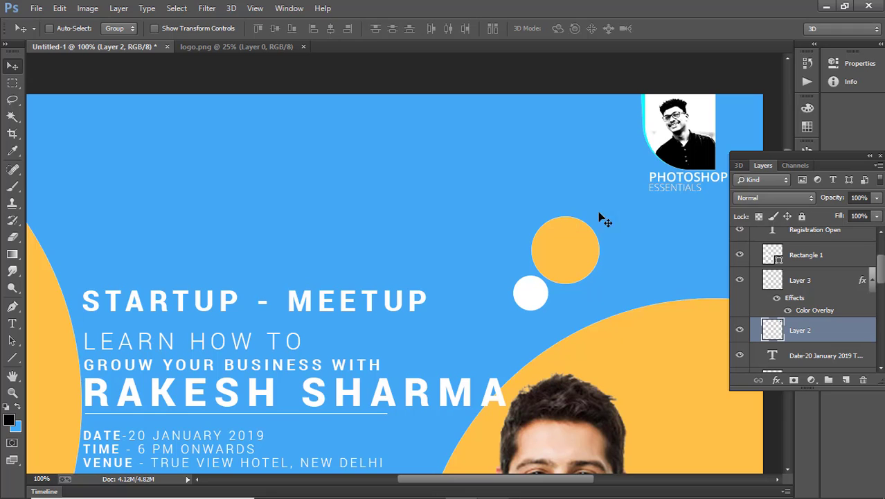
left_click(878, 159)
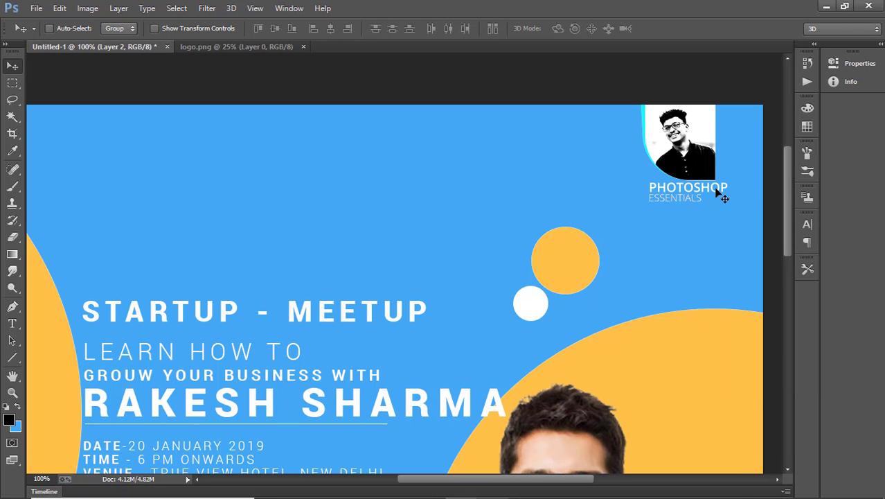
key("ctrl+0")
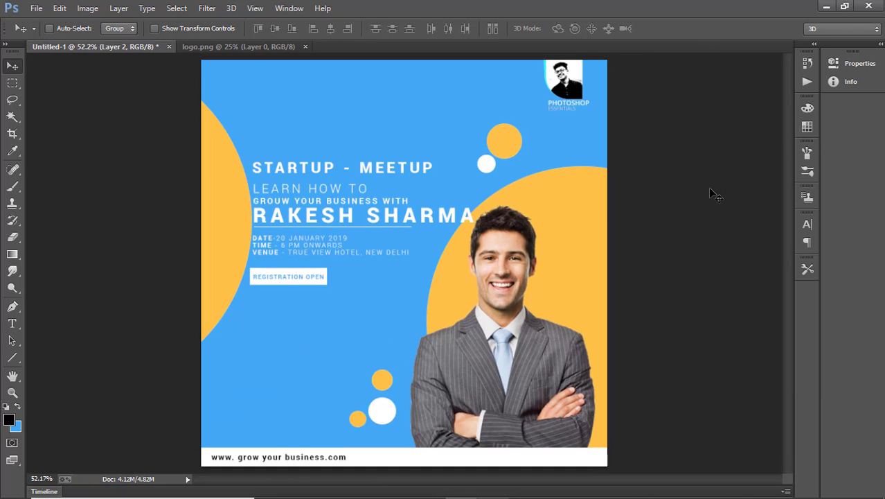